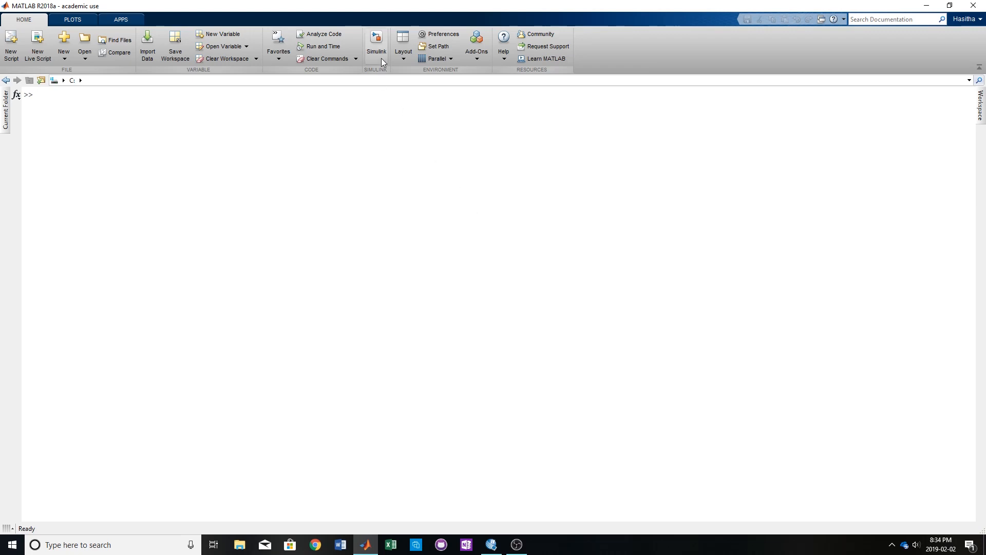
# Start Simulink, create a blank model and maximize its window
pyautogui.click(382, 50)
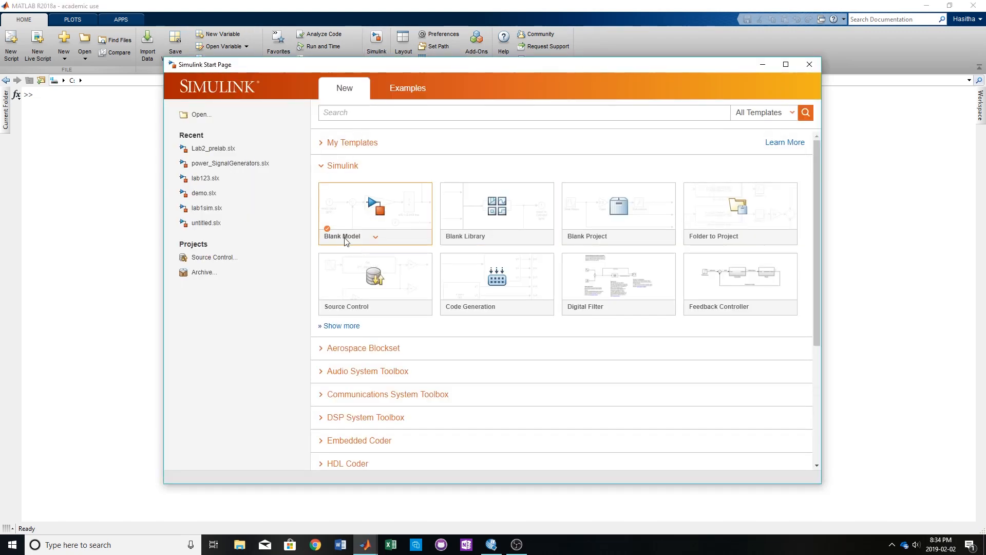
pyautogui.click(366, 214)
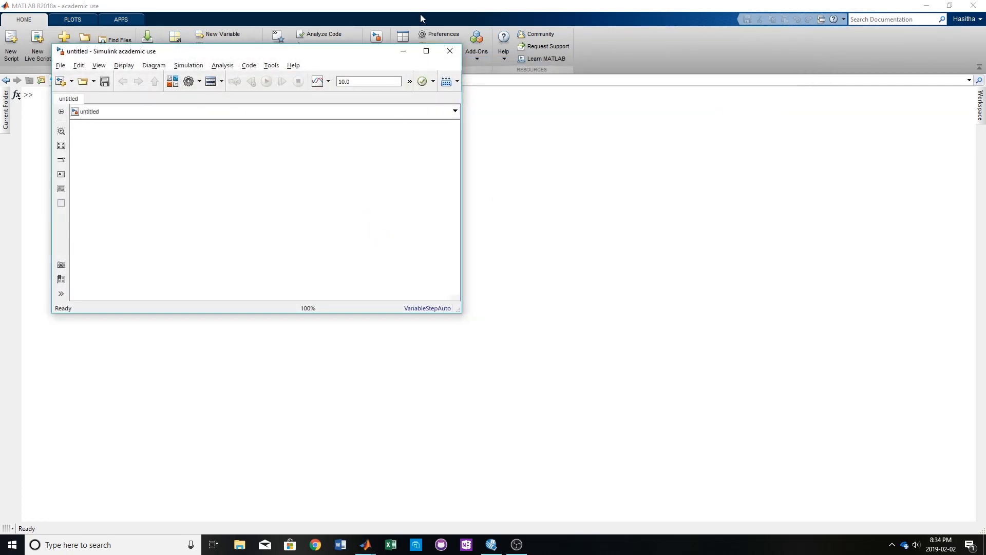
pyautogui.click(427, 51)
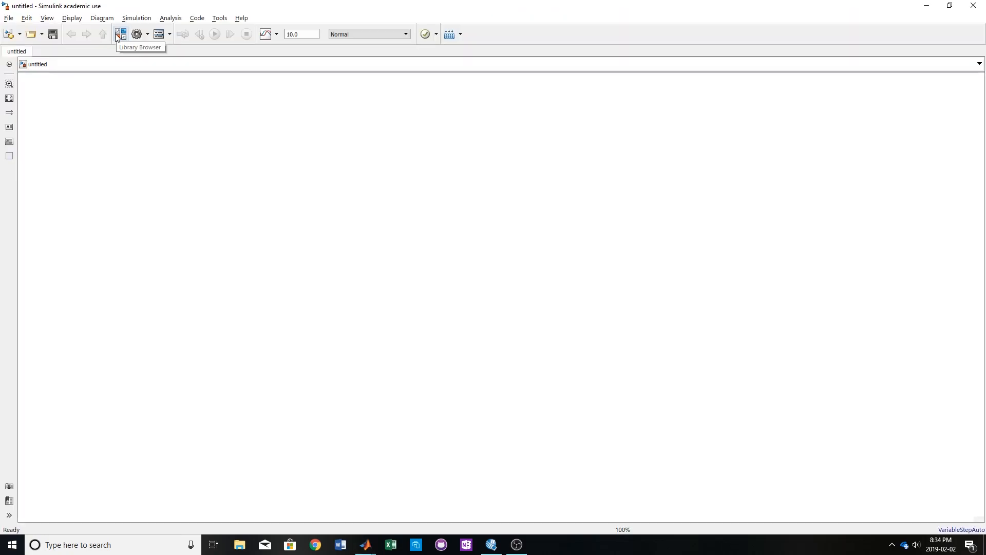
# Open the Library Browser and collapse the Simulink and Simscape library trees
pyautogui.click(119, 35)
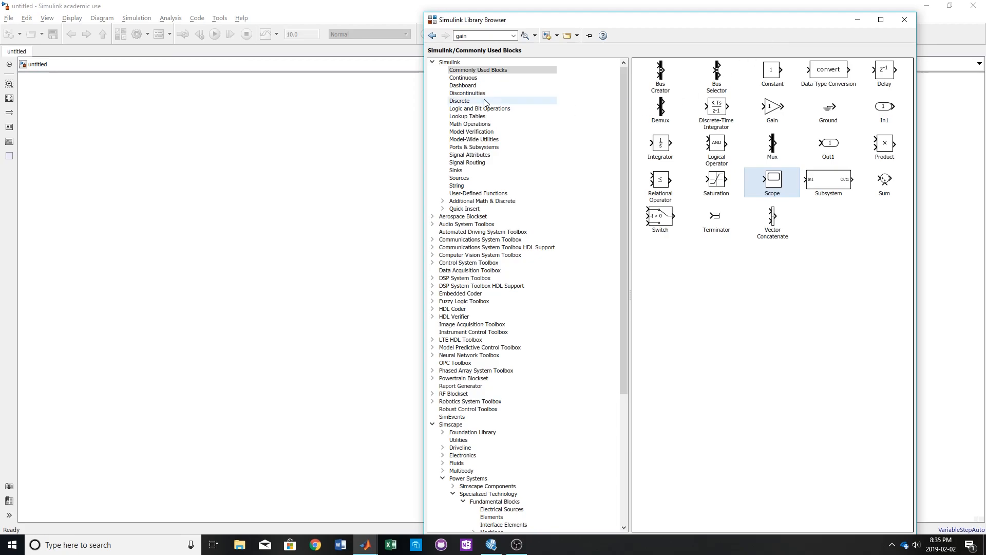
pyautogui.click(433, 62)
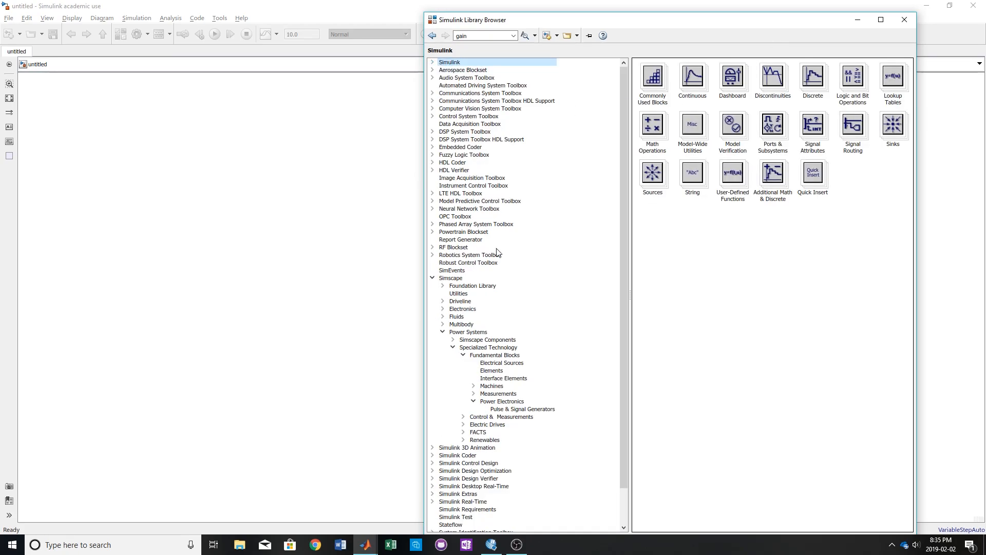
pyautogui.click(435, 277)
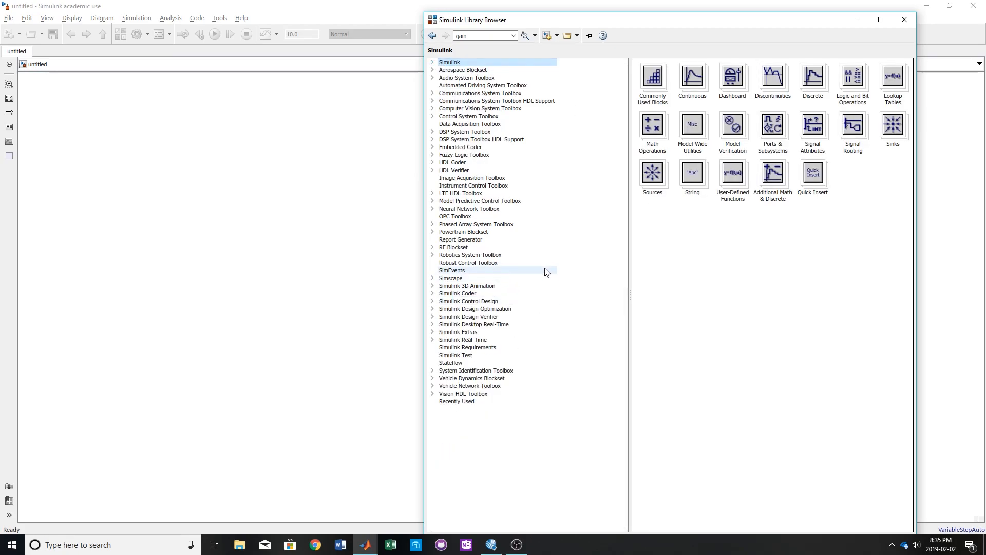
# Add a Controlled Voltage Source block to the model from Simscape's Power Systems, Specialized Technology, Fundamental Blocks, Electrical Sources library
pyautogui.click(459, 280)
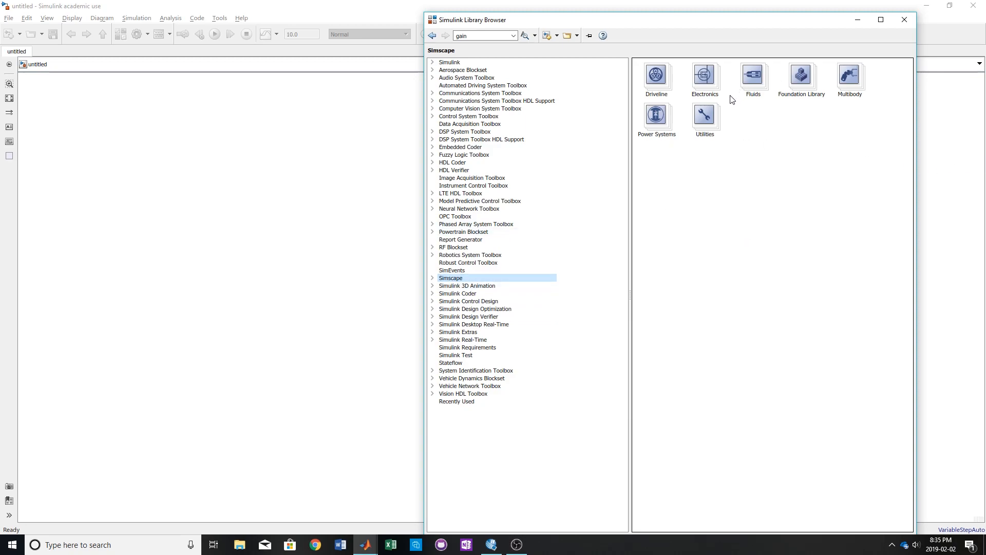
pyautogui.doubleClick(657, 116)
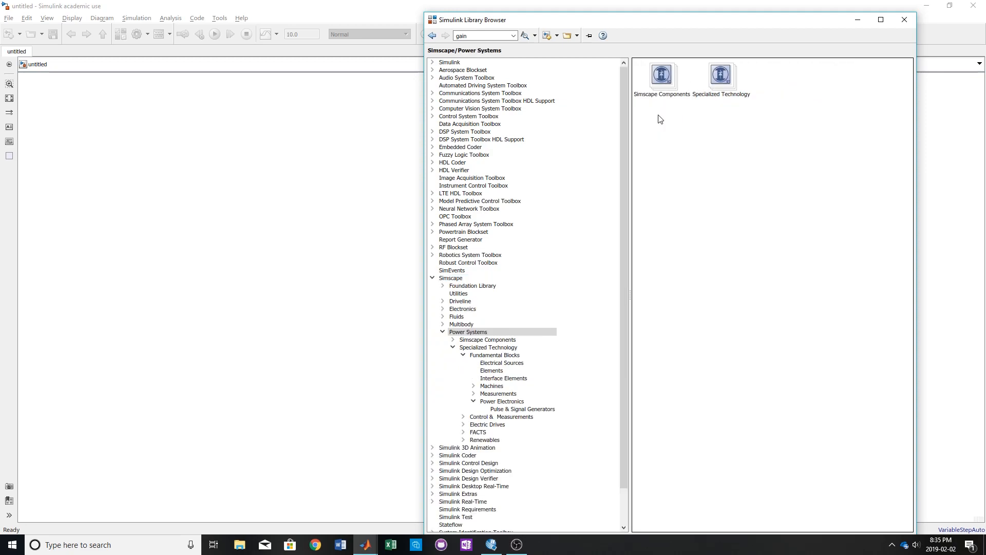
pyautogui.doubleClick(721, 76)
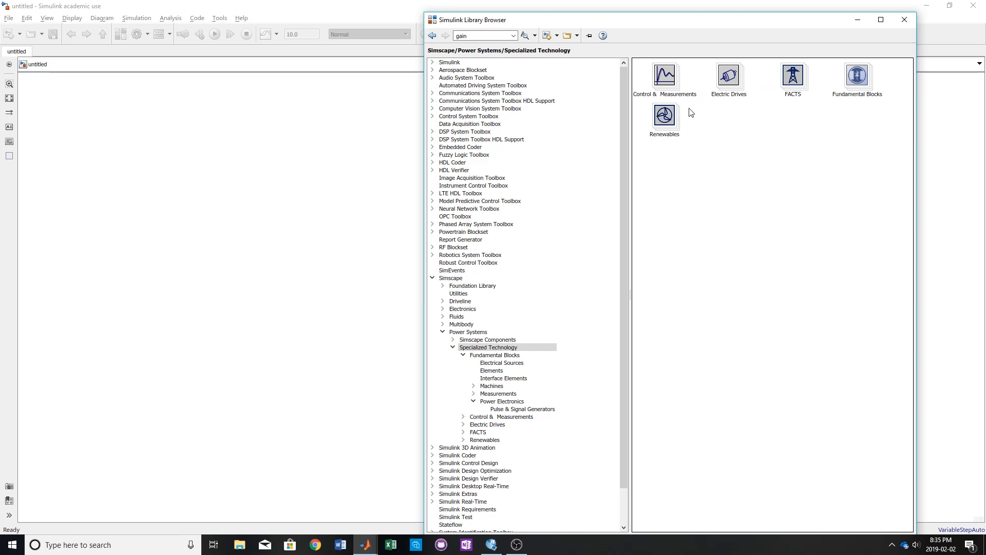
pyautogui.doubleClick(858, 77)
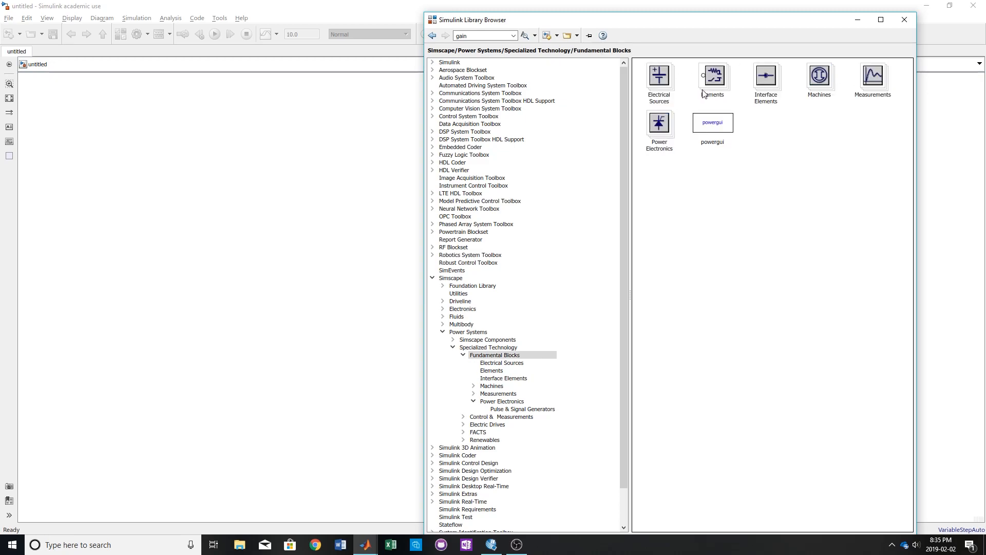
pyautogui.doubleClick(662, 78)
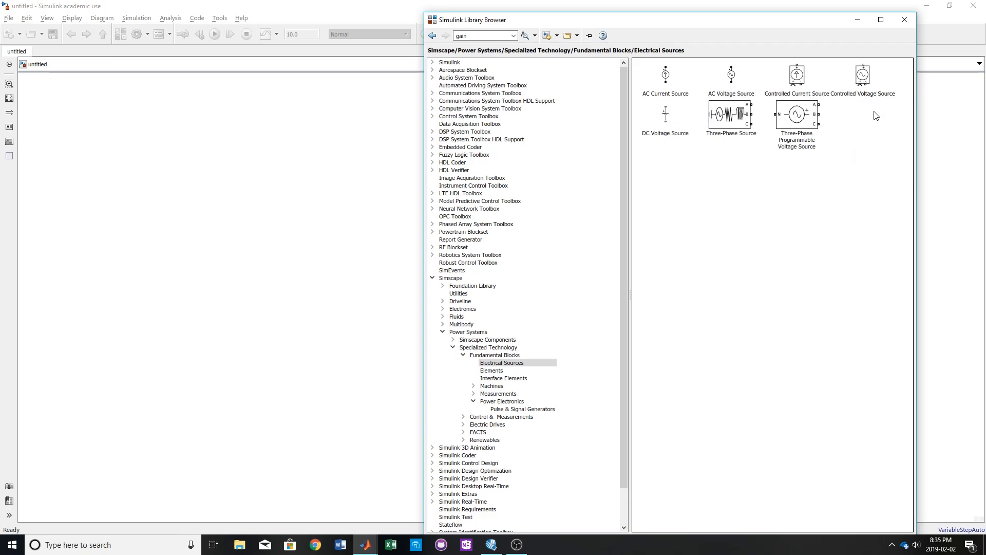
pyautogui.rightClick(868, 78)
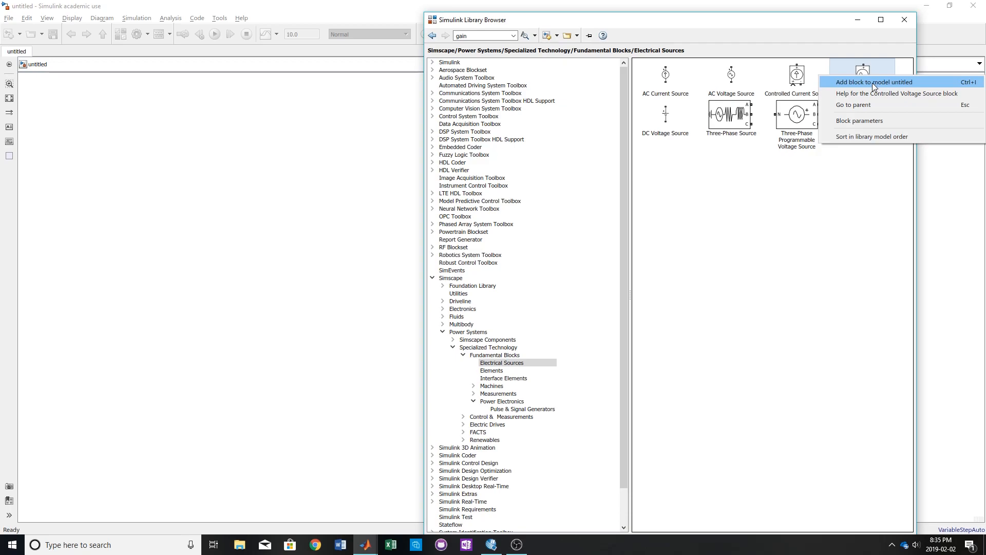
pyautogui.click(873, 83)
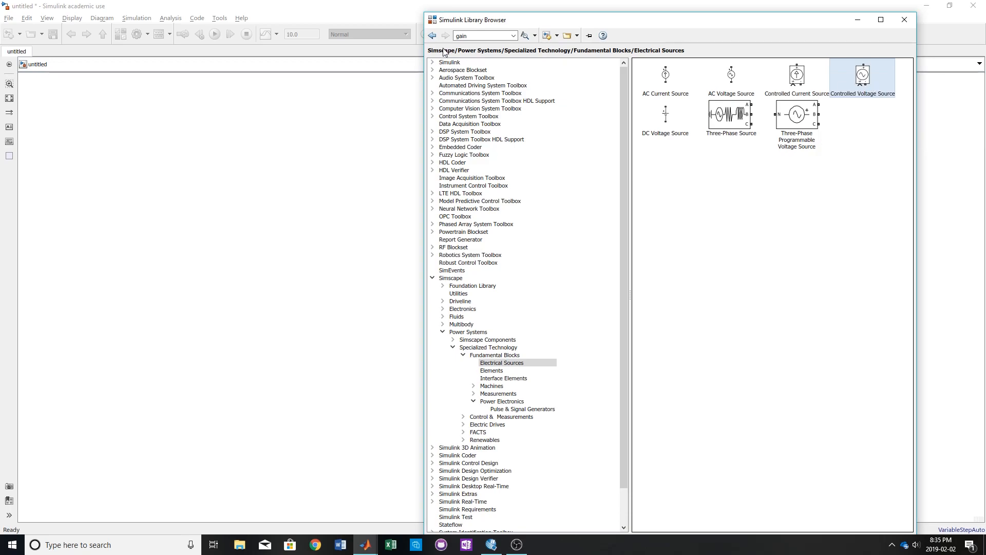
# Add a Ground block to the model from the Elements library under Fundamental Blocks
pyautogui.click(432, 36)
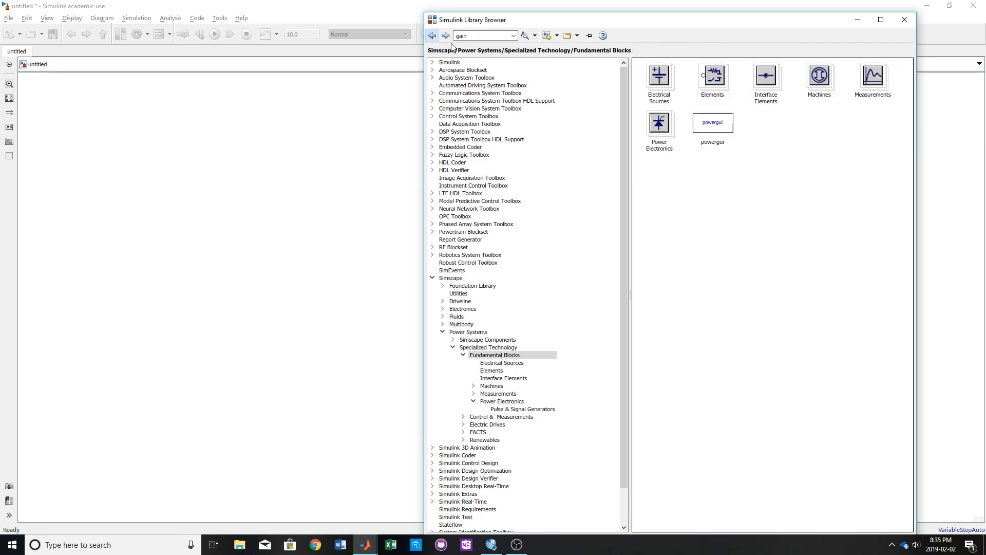
pyautogui.doubleClick(714, 82)
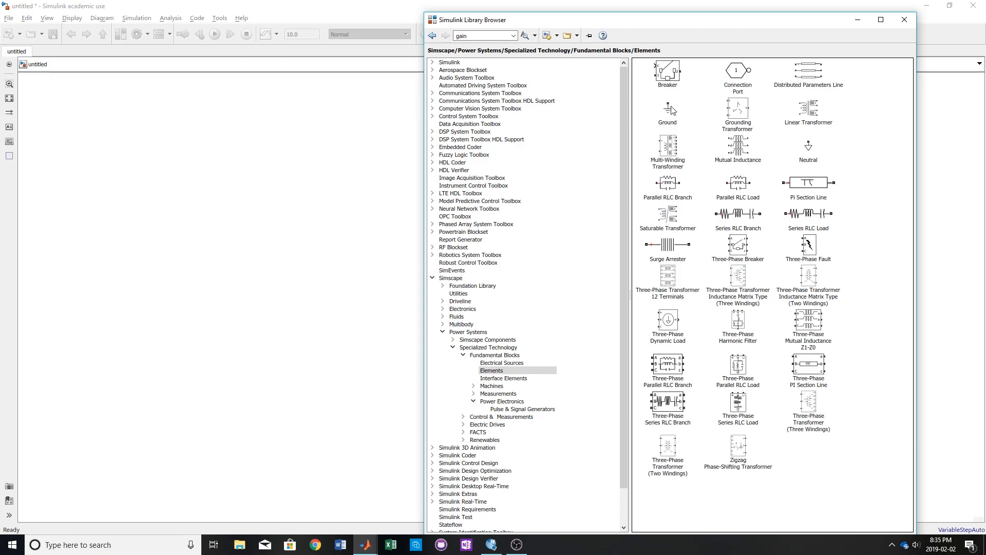
pyautogui.click(671, 109)
pyautogui.rightClick(670, 113)
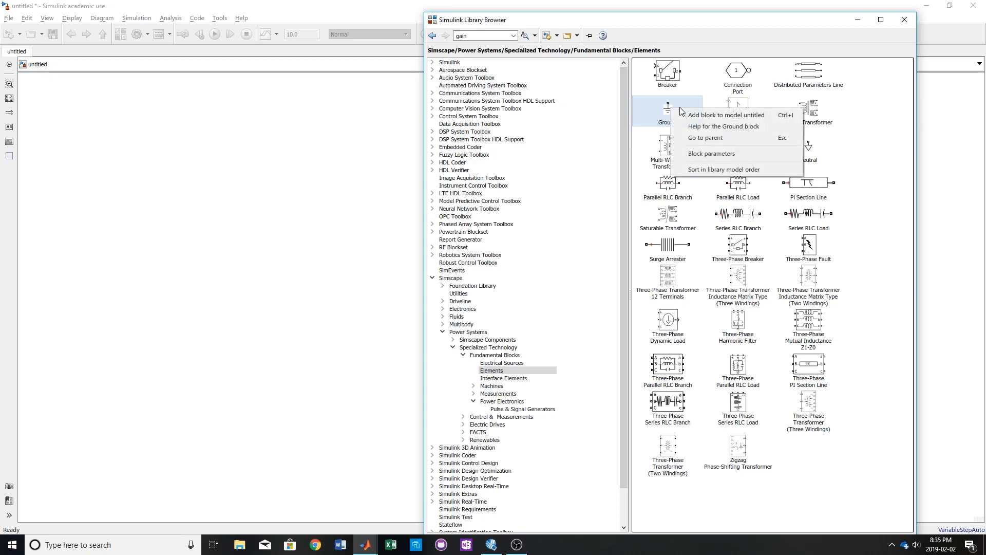
pyautogui.click(437, 39)
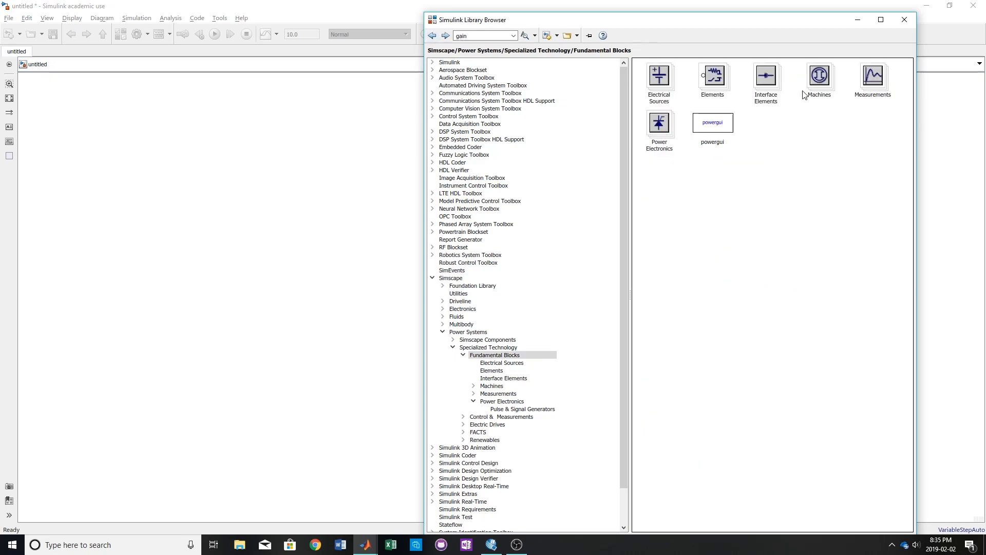
pyautogui.click(715, 78)
pyautogui.doubleClick(715, 79)
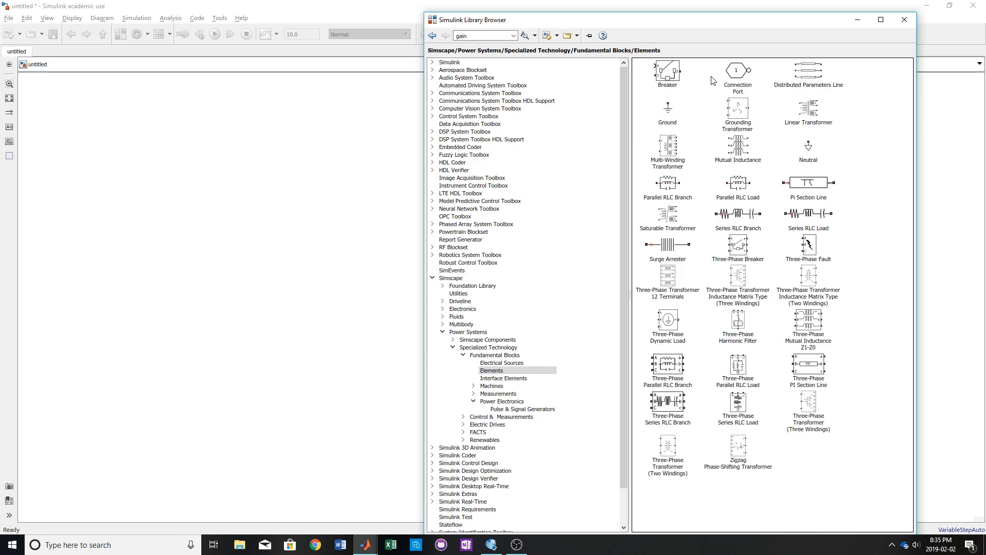
pyautogui.click(672, 113)
pyautogui.rightClick(672, 112)
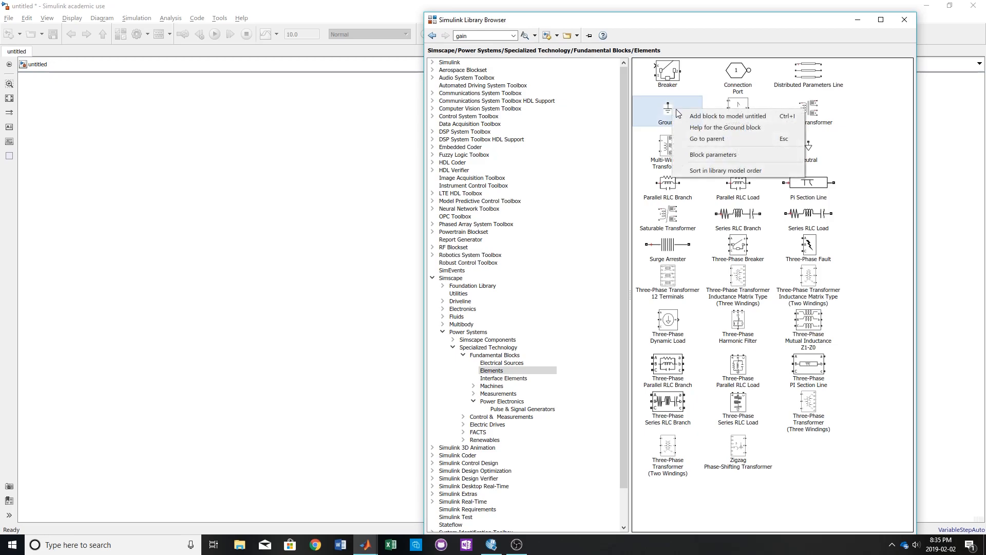
pyautogui.click(682, 110)
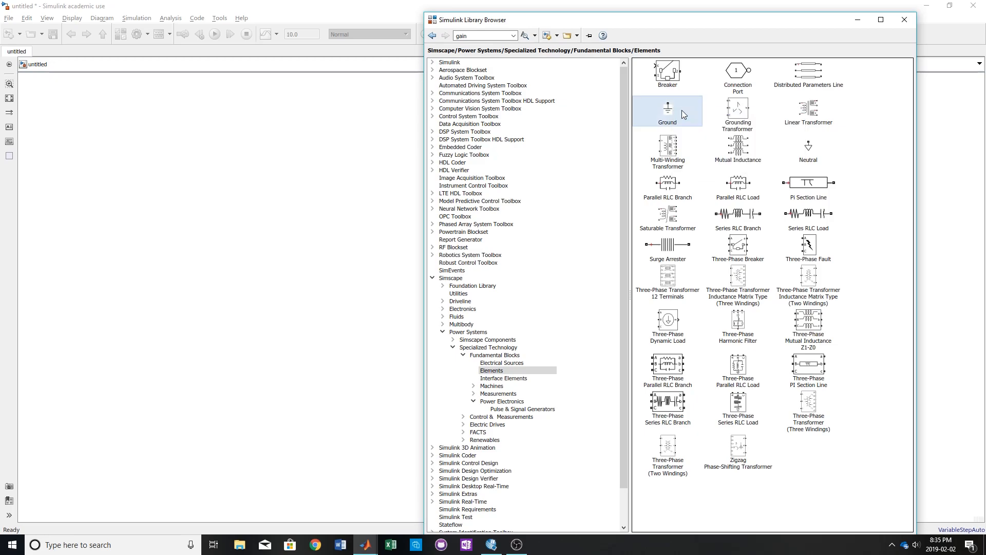
# Add a Triangle Generator block to the model from Power Electronics' Pulse & Signal Generators library
pyautogui.click(433, 36)
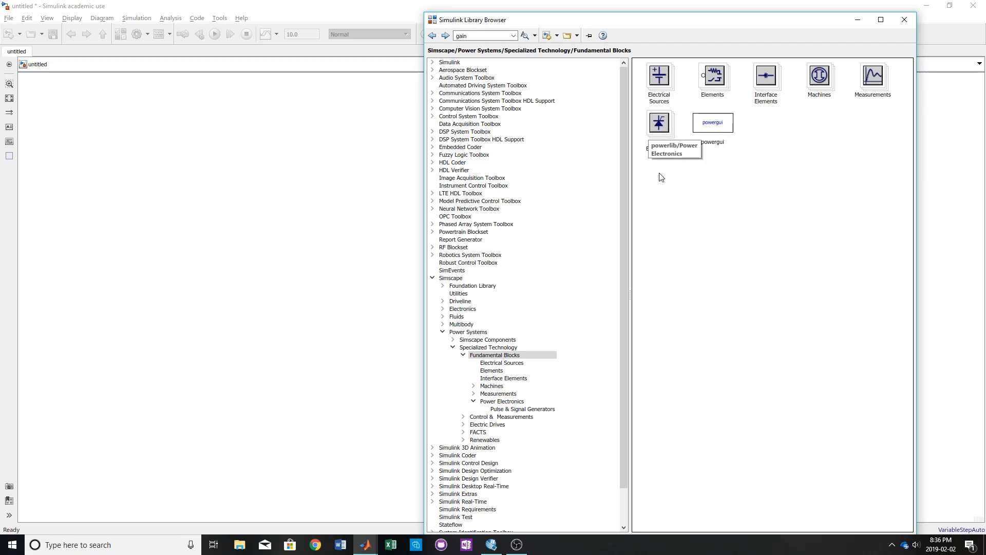
pyautogui.doubleClick(664, 134)
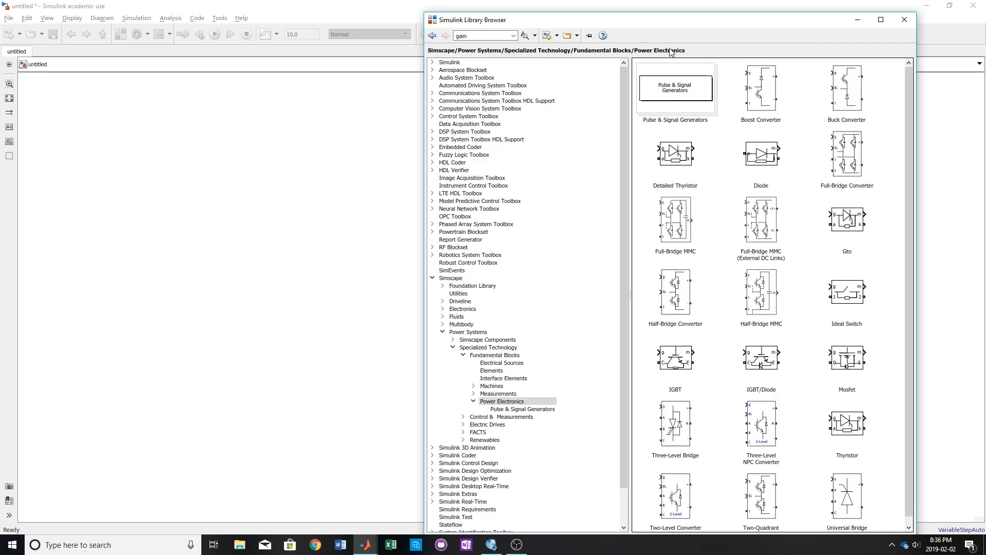
pyautogui.doubleClick(688, 92)
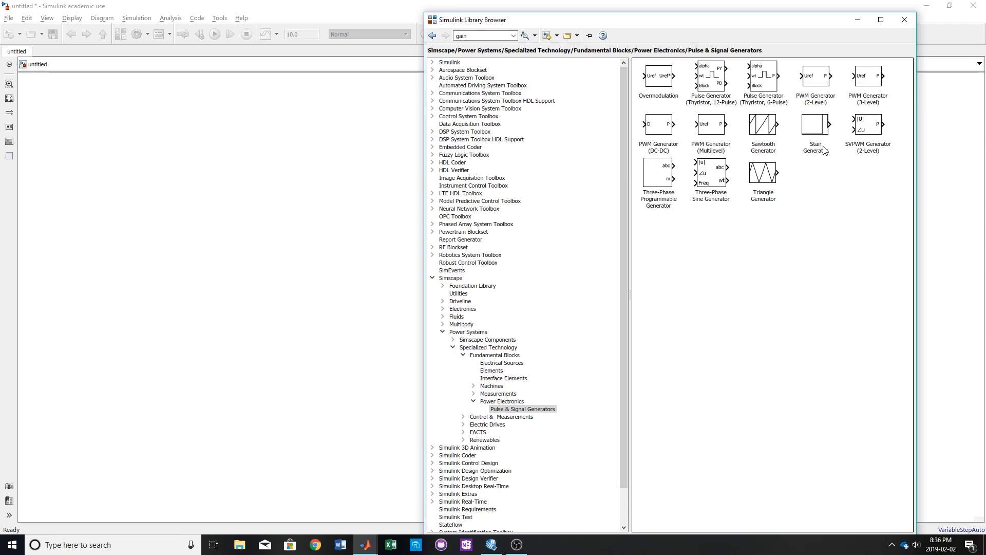
pyautogui.click(763, 174)
pyautogui.rightClick(762, 174)
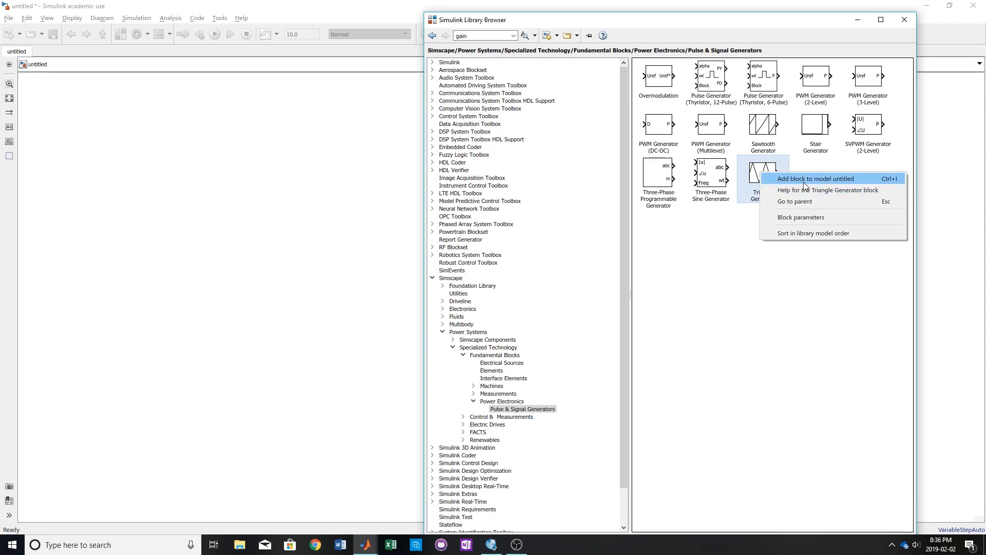
pyautogui.click(787, 182)
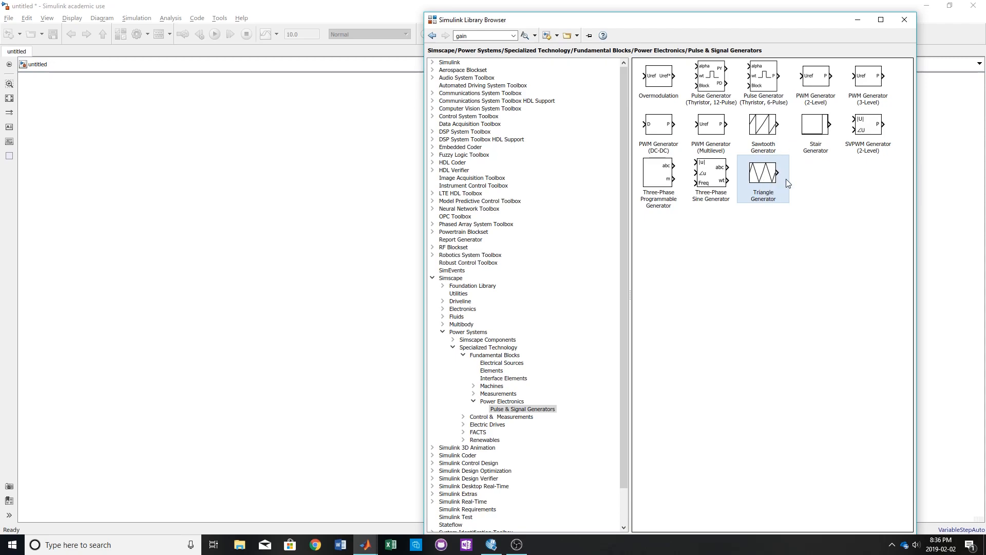
# Add the powergui block from the Fundamental Blocks library to the model
pyautogui.click(432, 36)
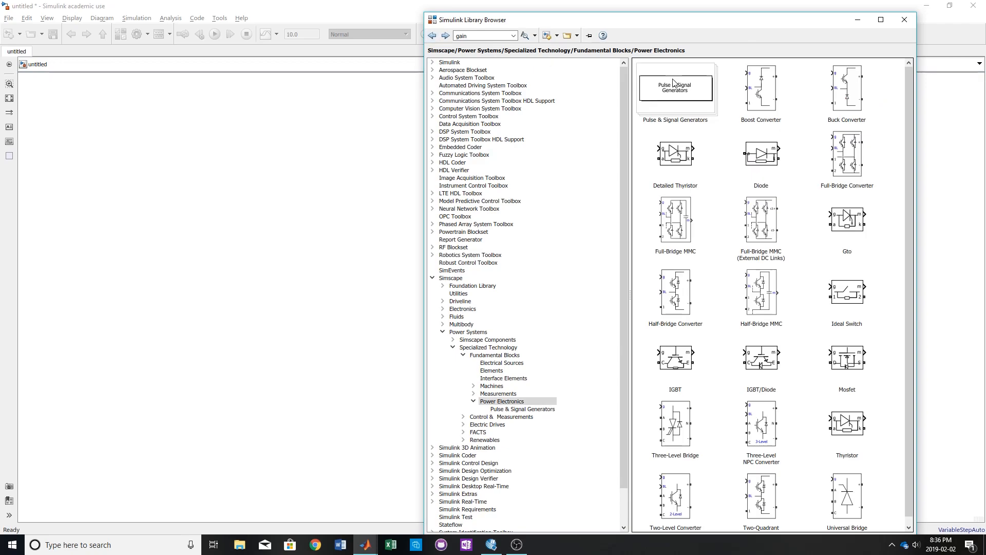
pyautogui.click(432, 35)
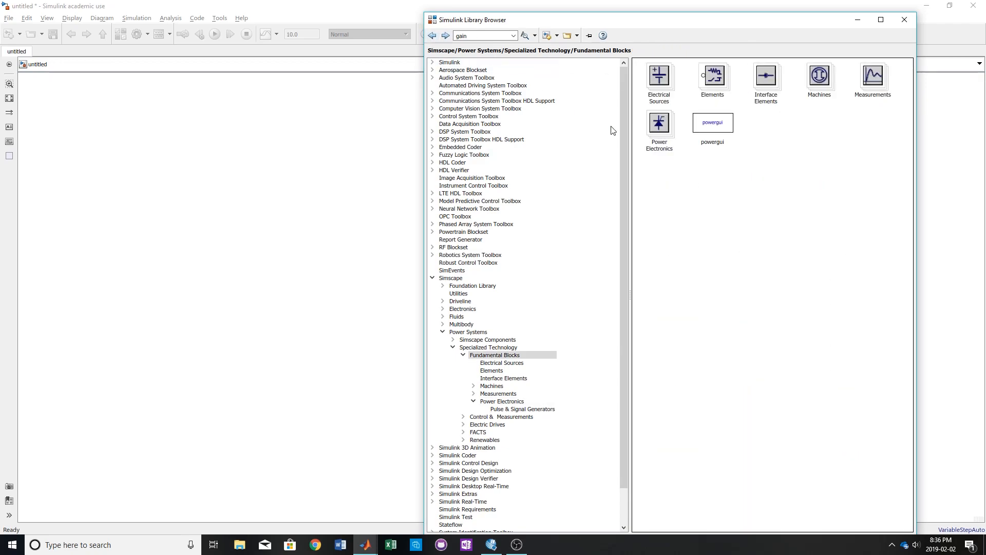
pyautogui.rightClick(713, 135)
pyautogui.click(721, 138)
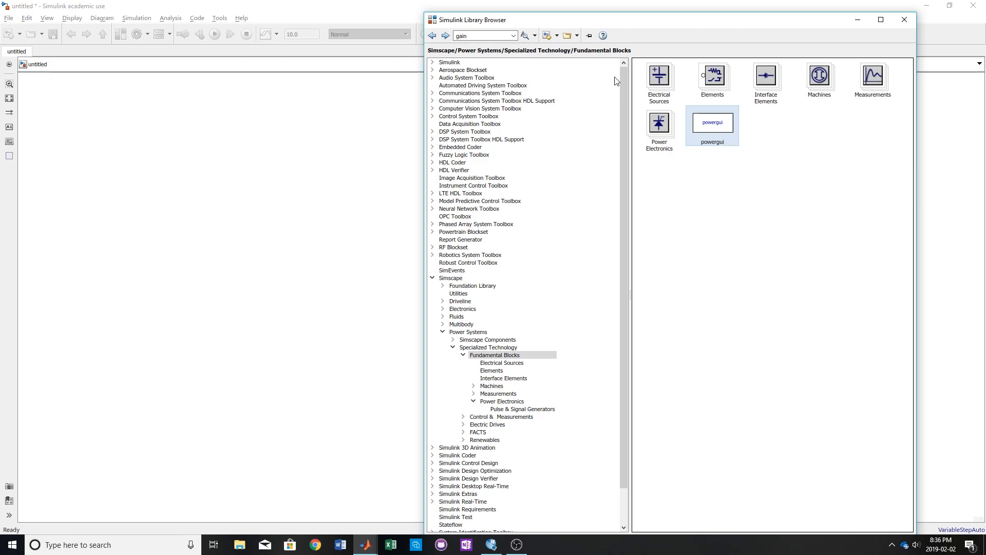
# Add a Scope block and a Gain block to the model from Simulink's Commonly Used Blocks library
pyautogui.click(489, 63)
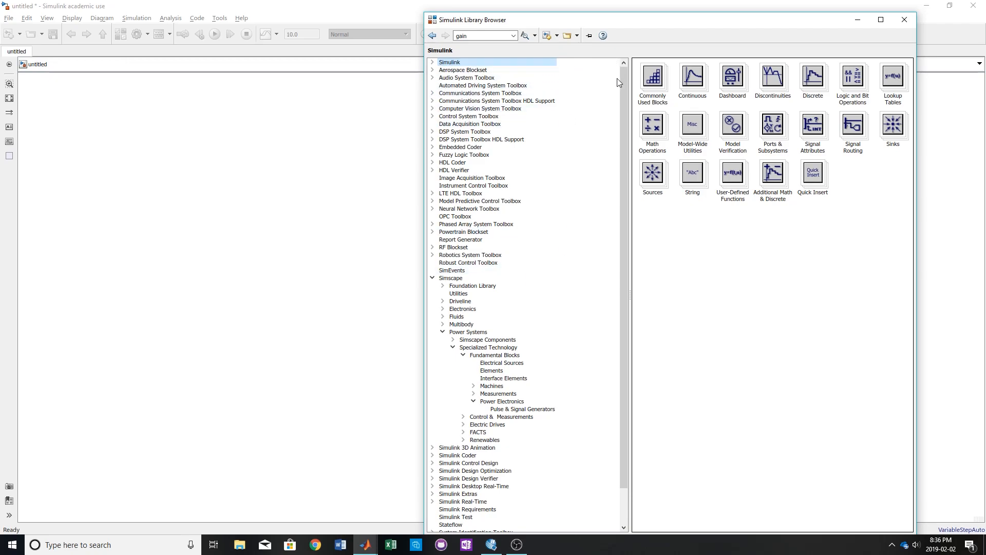
pyautogui.doubleClick(651, 83)
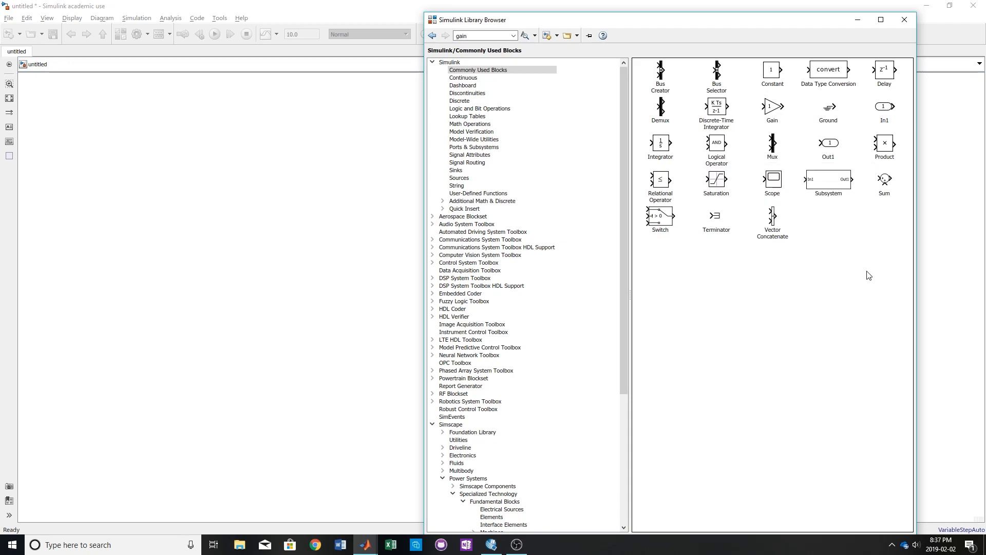
pyautogui.rightClick(777, 185)
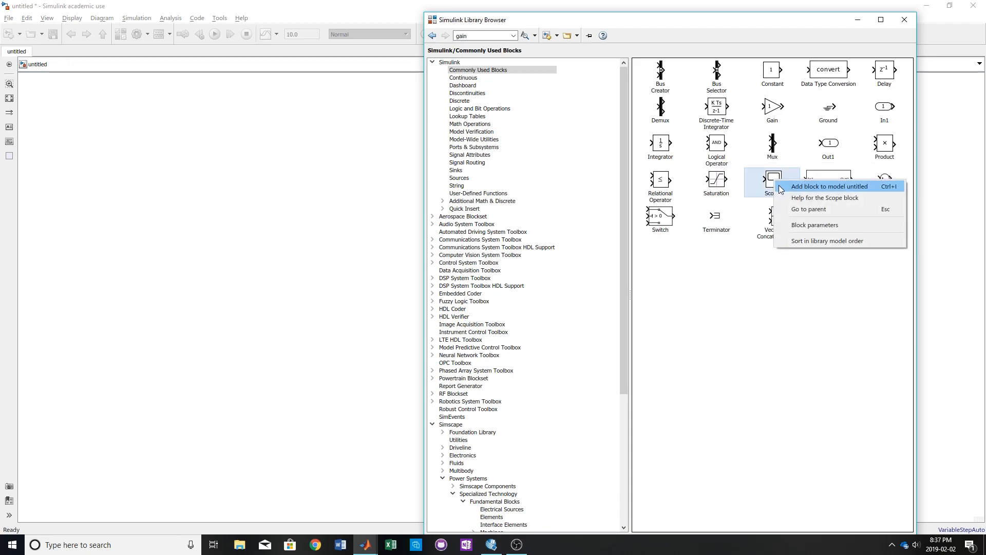
pyautogui.press('Escape')
pyautogui.click(774, 106)
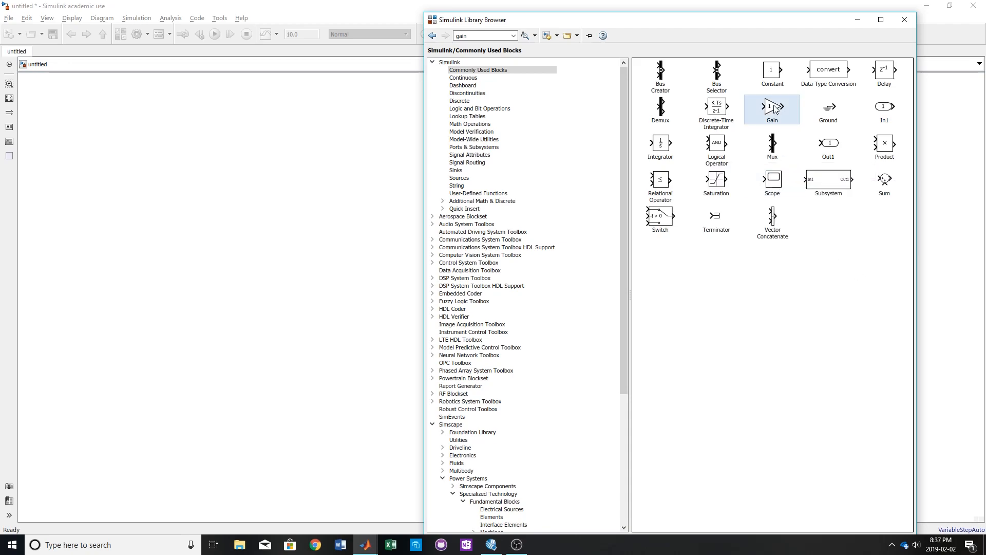
pyautogui.rightClick(774, 105)
pyautogui.press('Escape')
# Add a Voltage Measurement block to the model from the Measurements library under Fundamental Blocks, and close the Library Browser
pyautogui.scroll(-7, 574, 266)
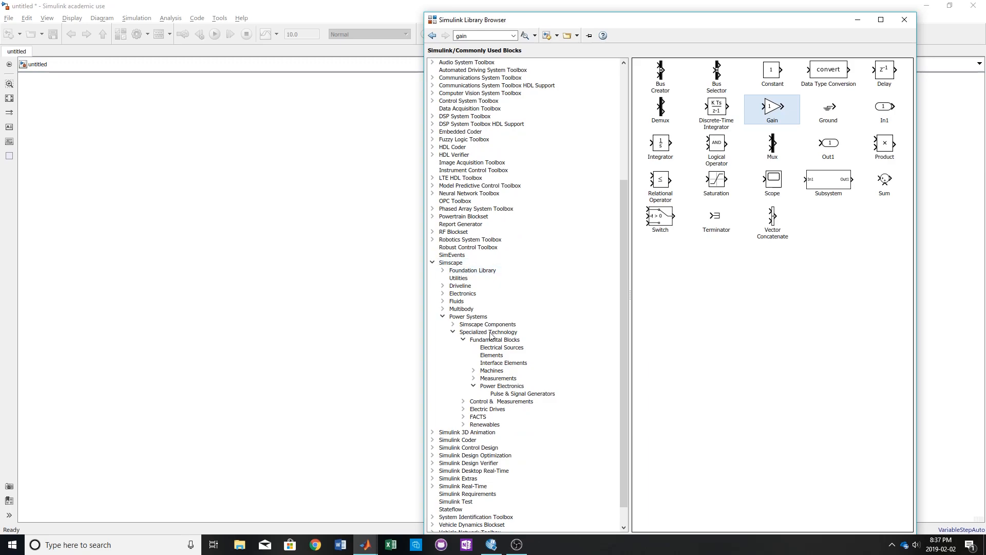
pyautogui.click(465, 265)
pyautogui.click(467, 318)
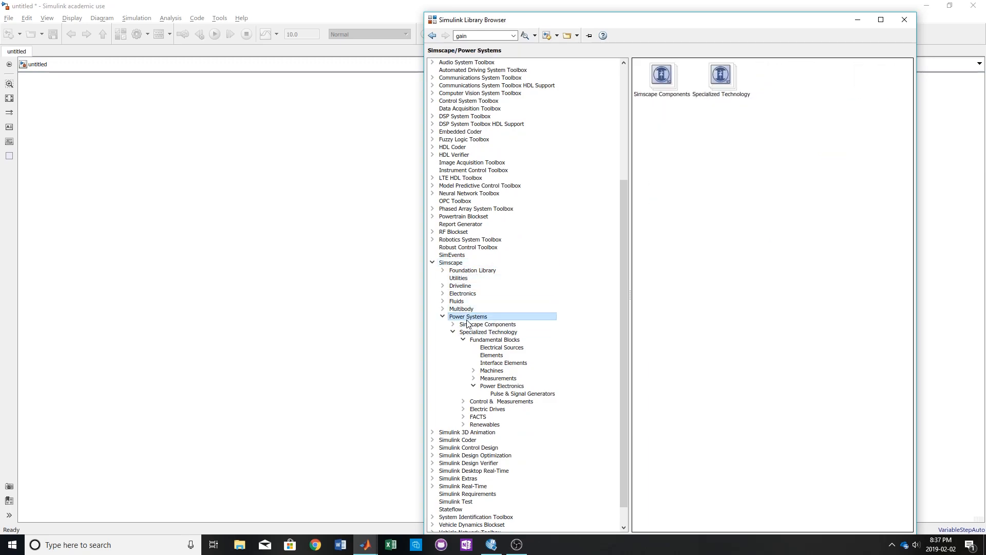
pyautogui.click(715, 85)
pyautogui.doubleClick(715, 85)
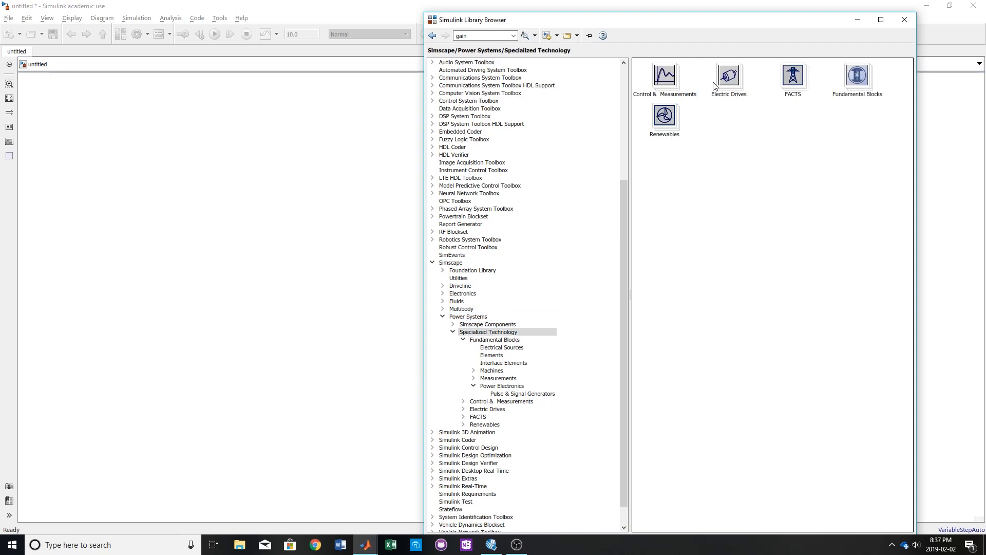
pyautogui.doubleClick(856, 77)
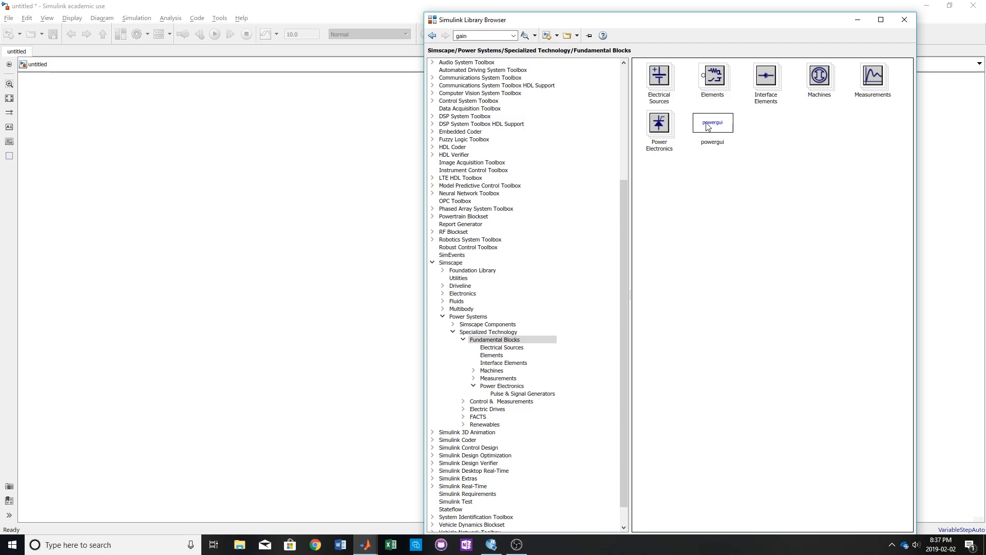
pyautogui.doubleClick(872, 83)
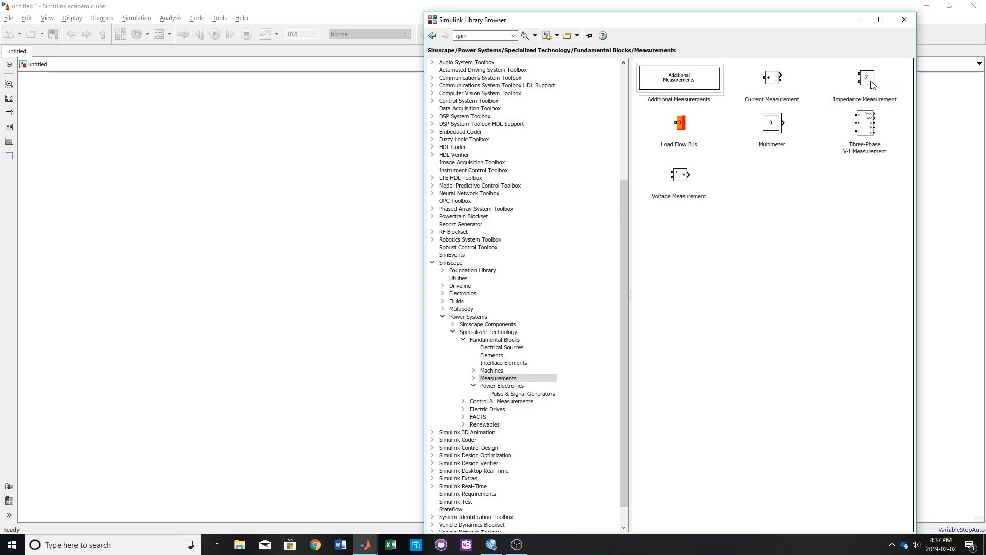
pyautogui.rightClick(675, 180)
pyautogui.click(696, 185)
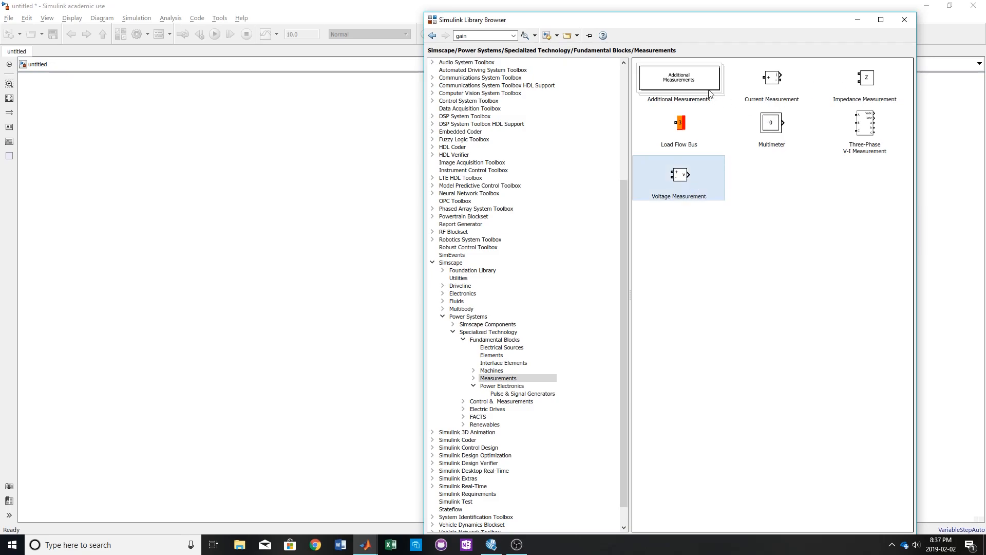
pyautogui.click(905, 20)
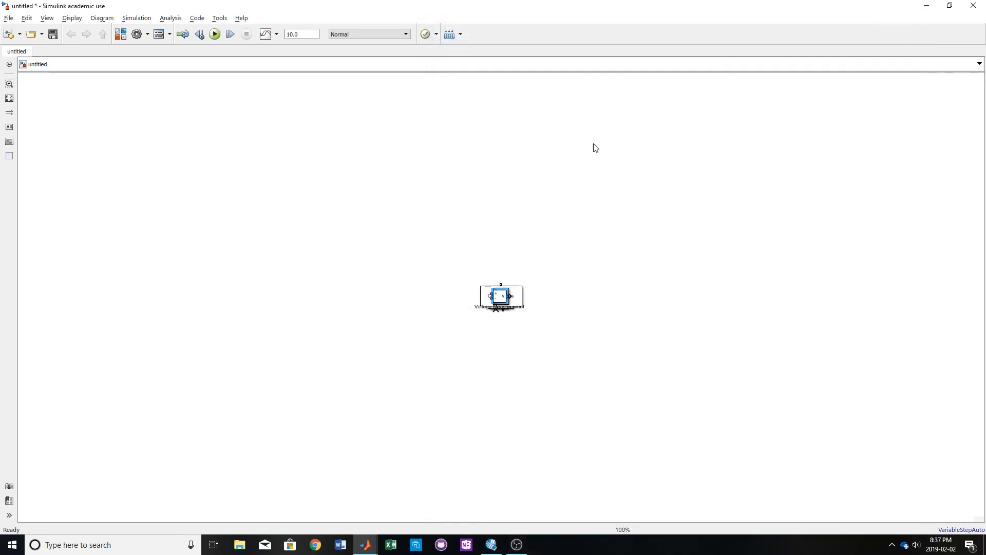
# Spread the stacked blocks across the canvas, placing the Voltage Measurement and Scope blocks to the right of the source
pyautogui.moveTo(507, 297); pyautogui.dragTo(361, 229)
pyautogui.moveTo(504, 299); pyautogui.dragTo(378, 315)
pyautogui.moveTo(509, 299); pyautogui.dragTo(593, 308)
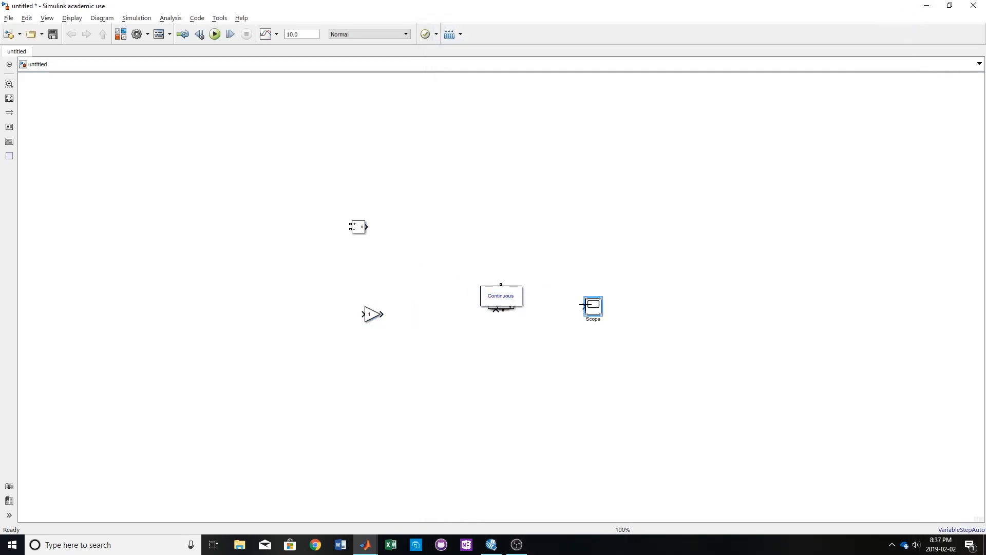
pyautogui.moveTo(511, 299); pyautogui.dragTo(277, 186)
pyautogui.moveTo(500, 308); pyautogui.dragTo(302, 325)
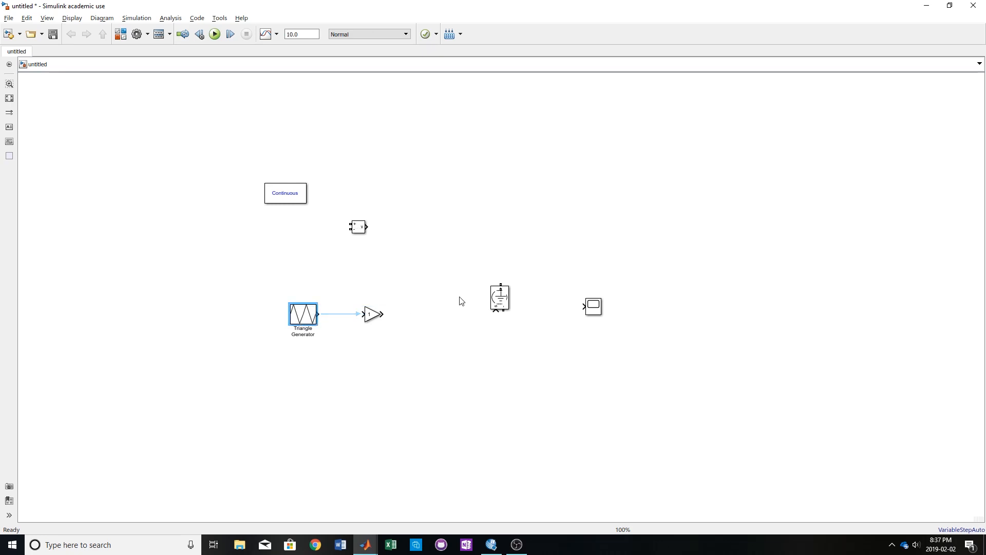
pyautogui.moveTo(501, 297); pyautogui.dragTo(433, 258)
pyautogui.moveTo(363, 228); pyautogui.dragTo(571, 223)
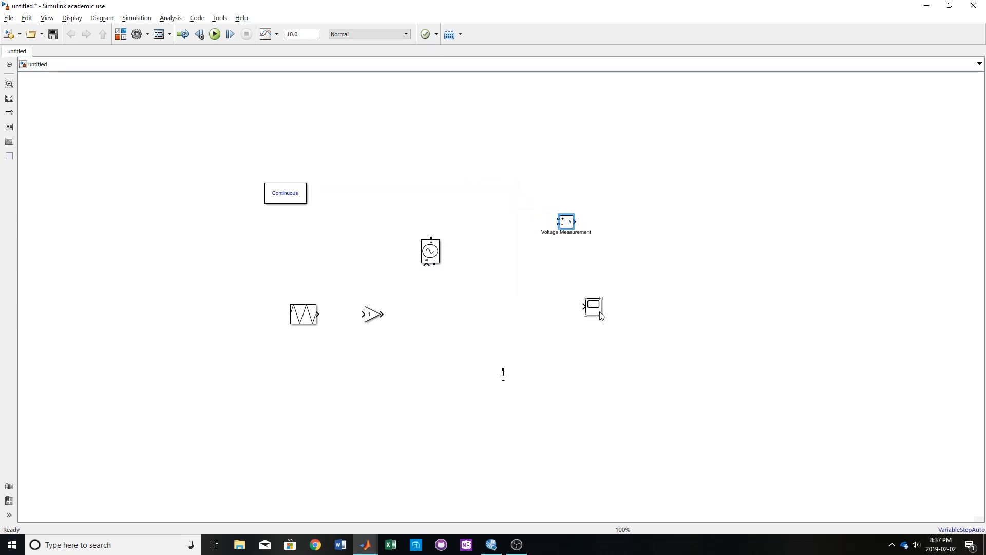
pyautogui.moveTo(601, 315); pyautogui.dragTo(660, 238)
# Connect the Triangle Generator's output to the Gain block's input and align the two blocks
pyautogui.moveTo(315, 313)
pyautogui.mouseDown()
pyautogui.moveTo(315, 325)
pyautogui.moveTo(361, 313)
pyautogui.moveTo(369, 332)
pyautogui.mouseUp()
pyautogui.click(373, 310)
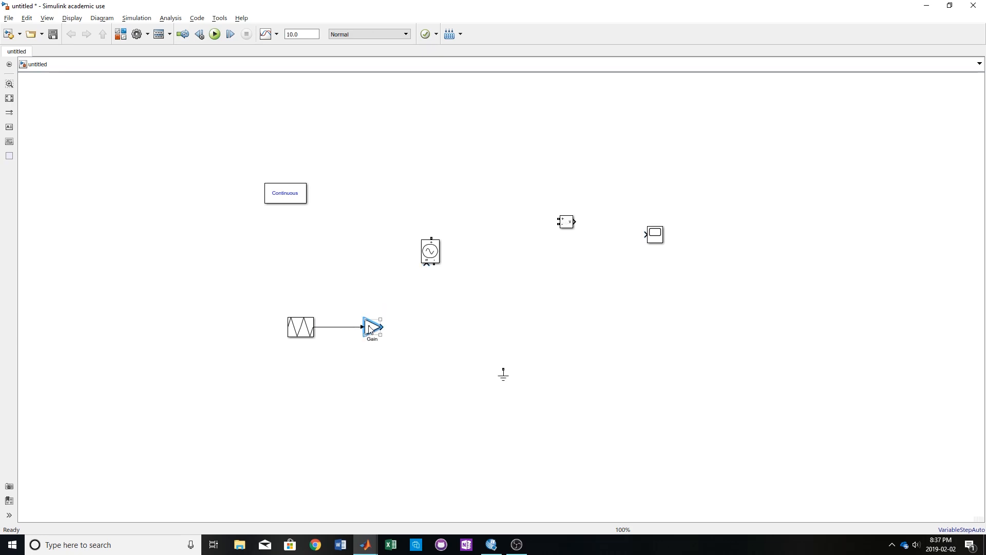
pyautogui.click(289, 332)
# Check the Triangle Generator's frequency, phase and sample time parameters
pyautogui.doubleClick(302, 329)
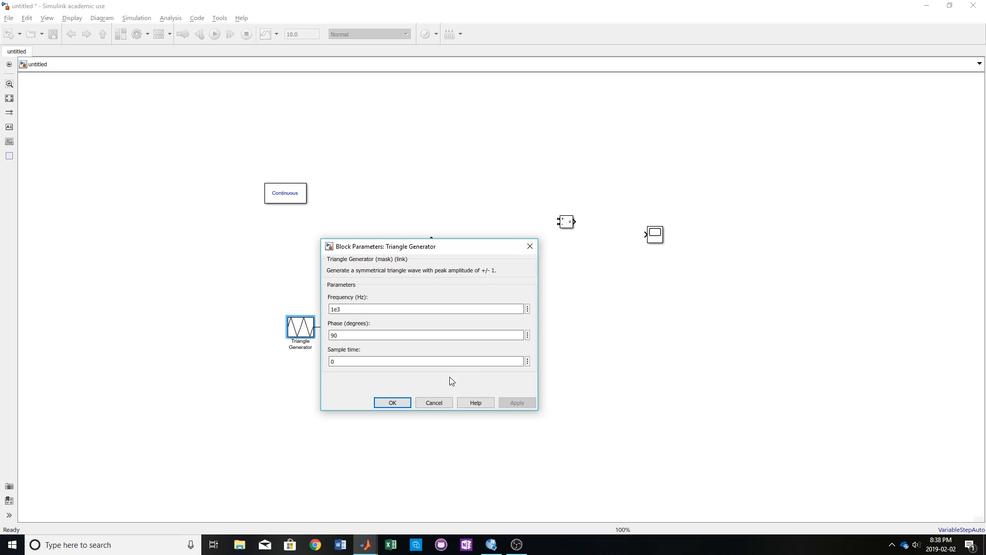
pyautogui.click(392, 402)
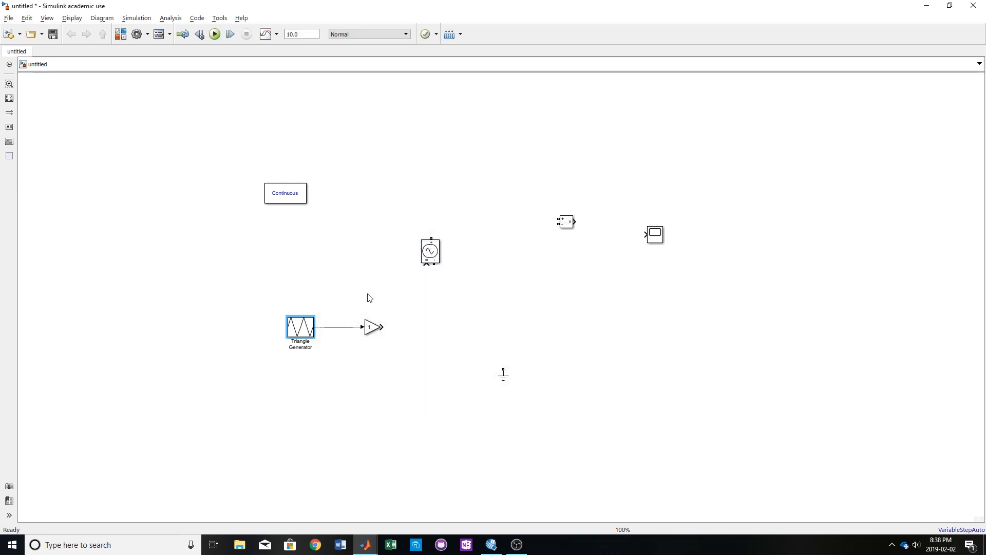
pyautogui.doubleClick(298, 332)
pyautogui.click(345, 308)
pyautogui.click(336, 335)
pyautogui.click(354, 362)
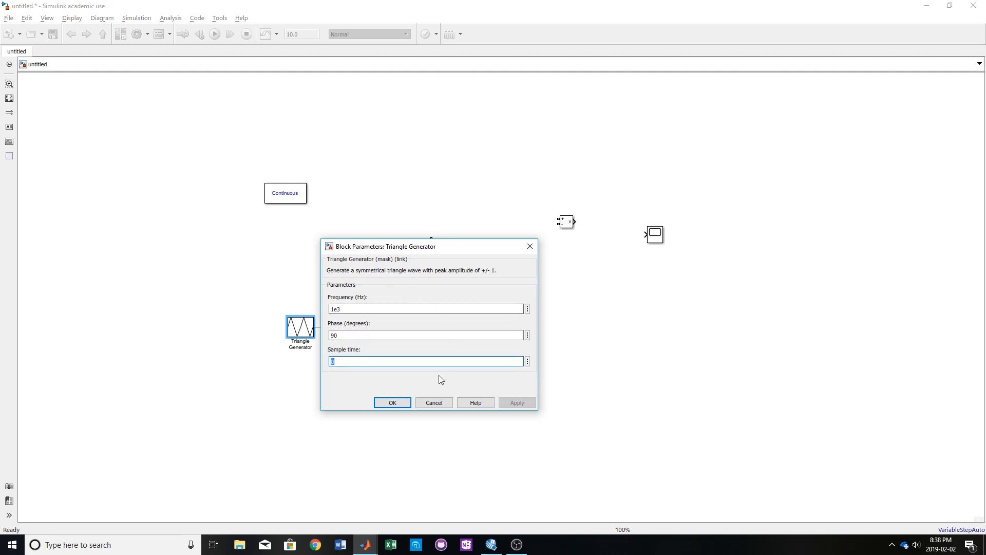
pyautogui.click(401, 405)
# Set the Gain block's gain to 20
pyautogui.click(369, 331)
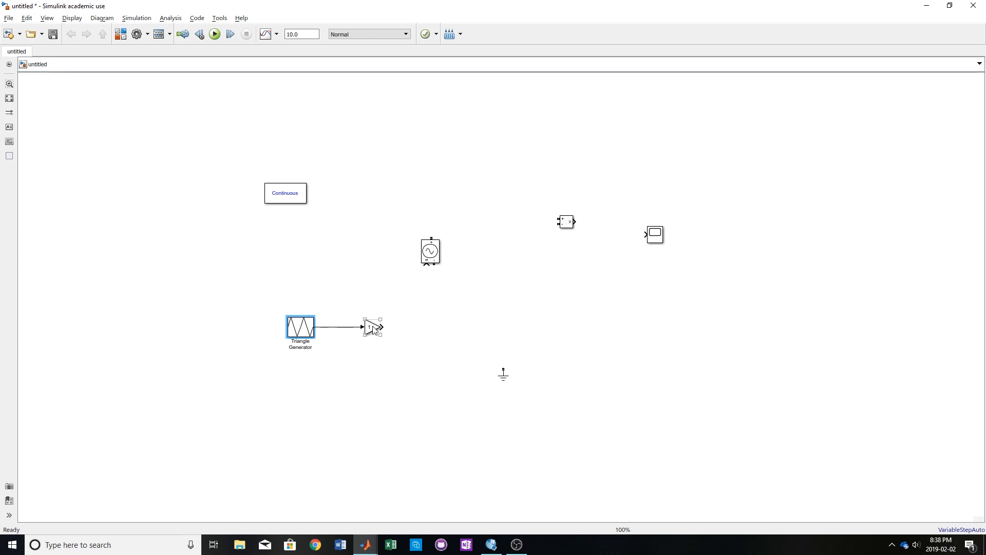
pyautogui.doubleClick(373, 329)
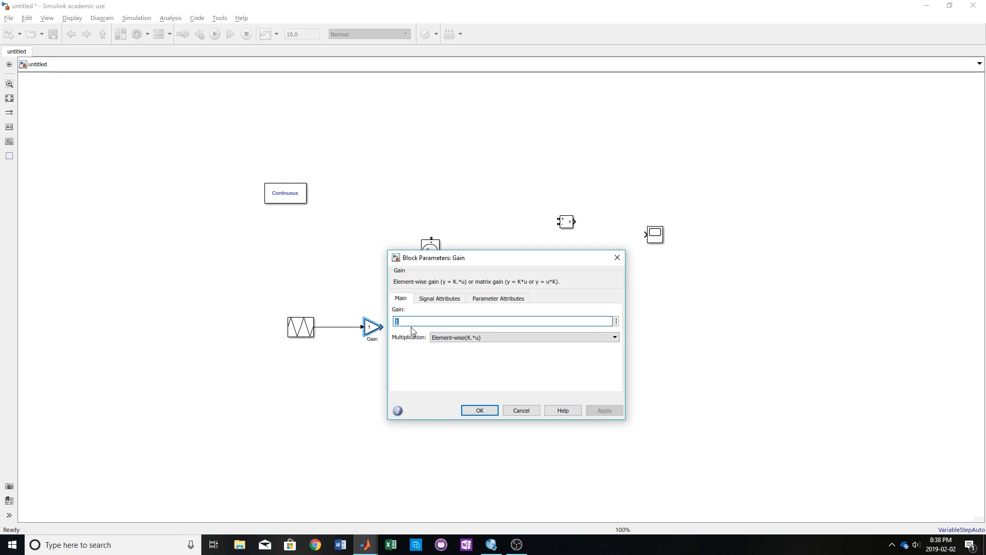
pyautogui.write('1')
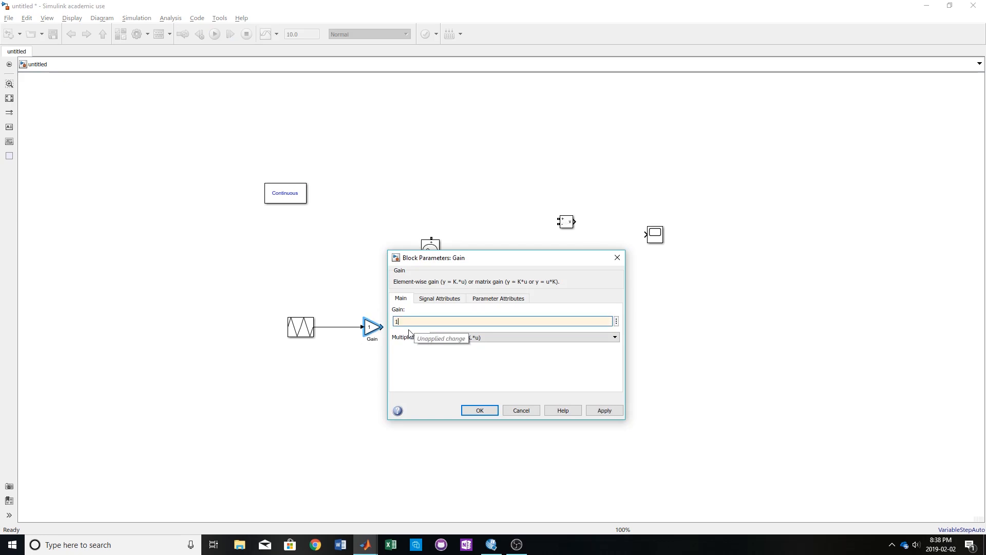
pyautogui.write('2-')
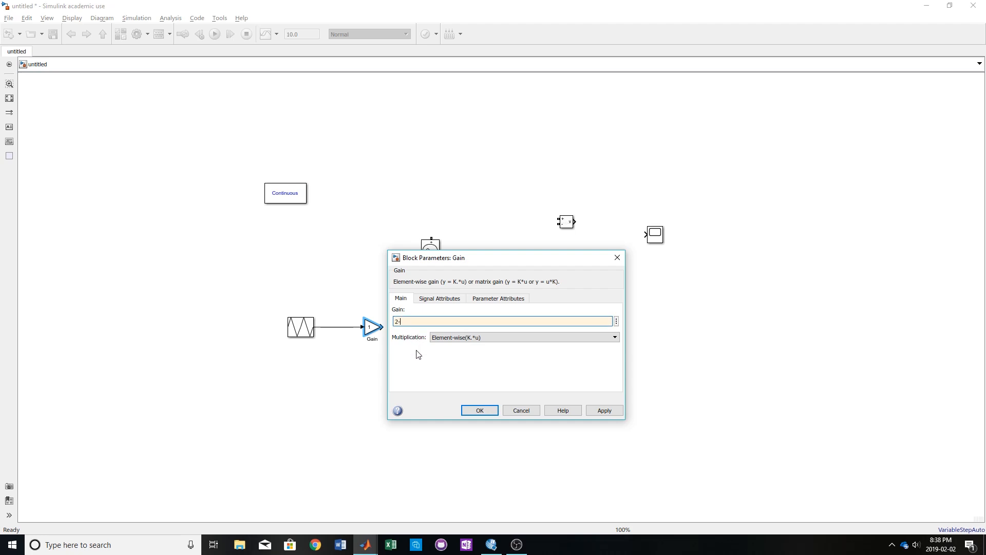
pyautogui.write('0')
pyautogui.click(602, 411)
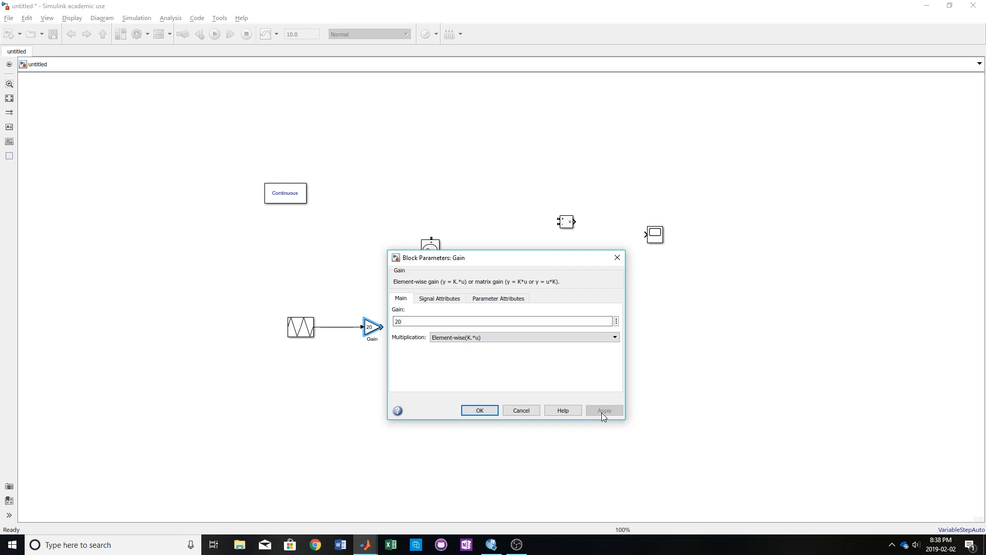
pyautogui.click(480, 411)
pyautogui.click(437, 331)
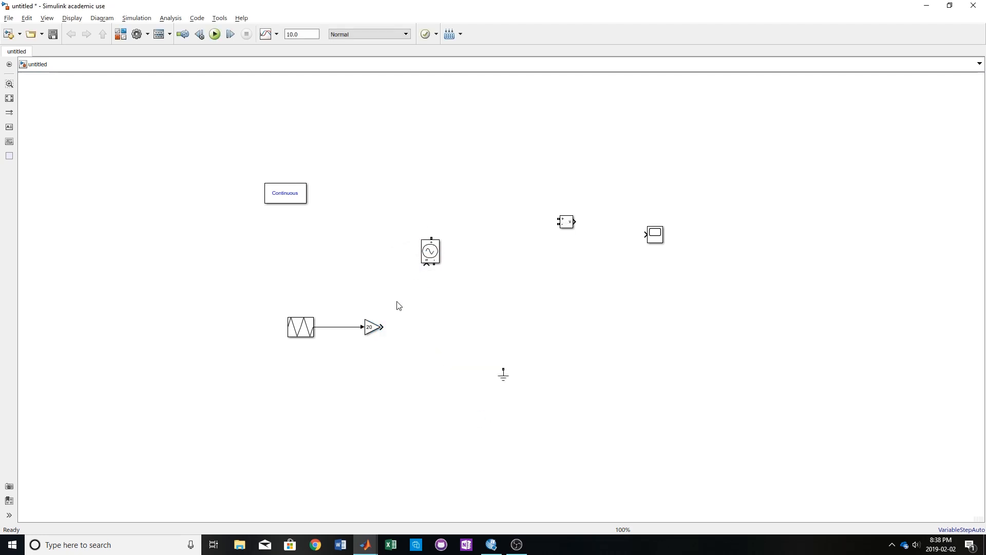
# Wire the Gain output to the voltage source's signal input, and the source's two terminals to the Voltage Measurement inputs
pyautogui.click(380, 327)
pyautogui.moveTo(380, 327); pyautogui.dragTo(412, 297)
pyautogui.click(568, 227)
pyautogui.moveTo(568, 223); pyautogui.dragTo(416, 279)
pyautogui.moveTo(499, 254); pyautogui.dragTo(420, 307)
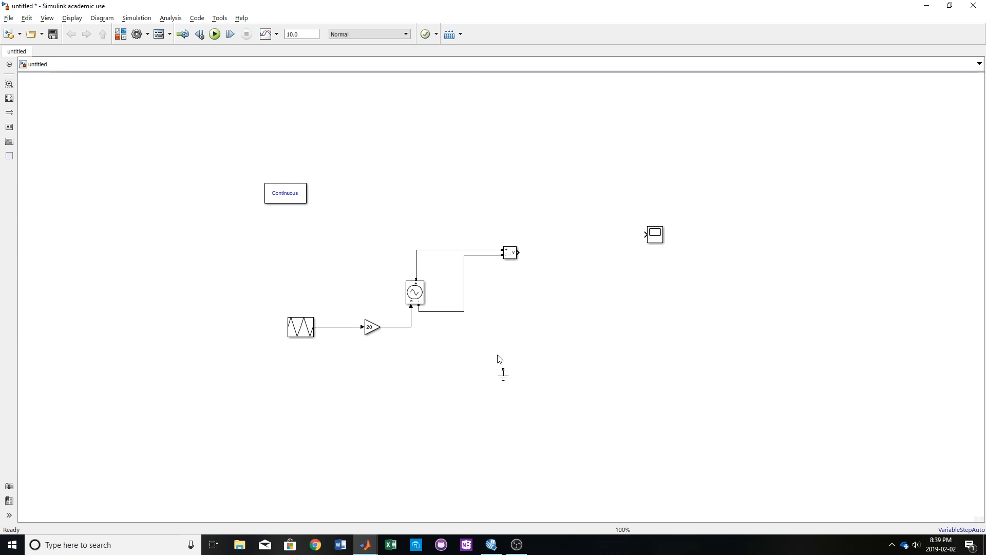
# Connect the Ground block to the source's negative line, and the Voltage Measurement output to the Scope
pyautogui.moveTo(502, 361); pyautogui.dragTo(480, 336)
pyautogui.moveTo(502, 369); pyautogui.dragTo(419, 312)
pyautogui.moveTo(427, 311); pyautogui.dragTo(444, 311)
pyautogui.moveTo(658, 241); pyautogui.dragTo(577, 259)
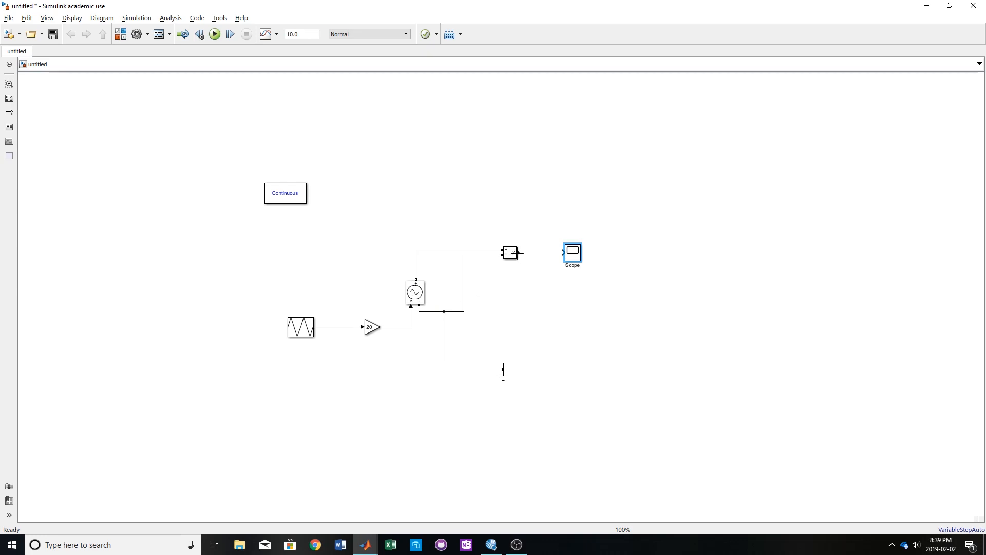
pyautogui.moveTo(519, 252); pyautogui.dragTo(563, 253)
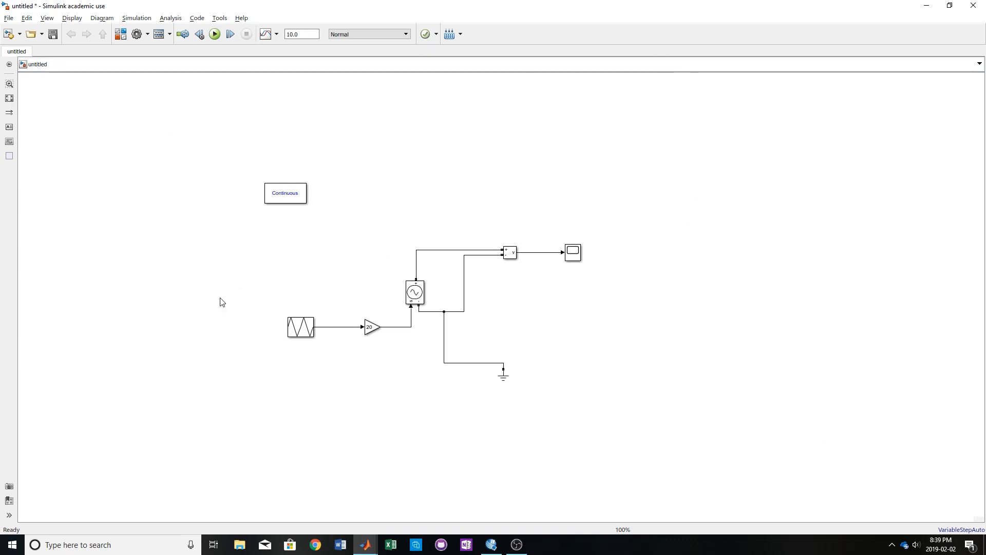
# Set the simulation stop time to 0.01 after checking the Triangle Generator's frequency
pyautogui.doubleClick(296, 34)
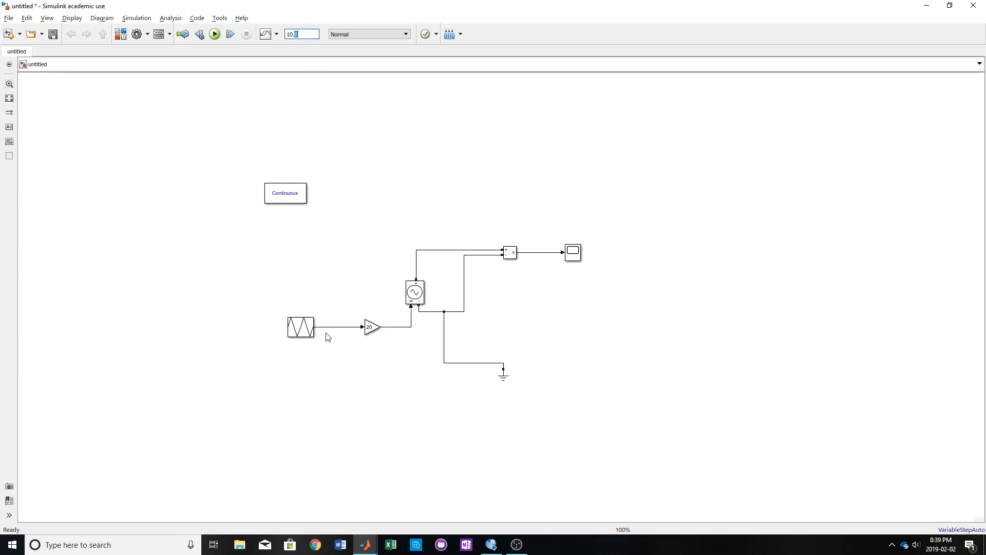
pyautogui.doubleClick(302, 339)
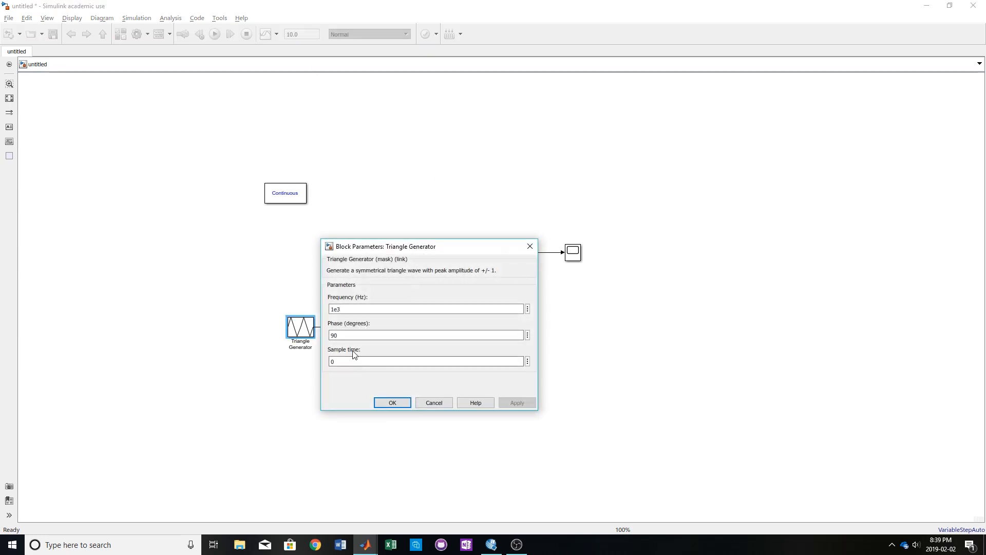
pyautogui.click(530, 246)
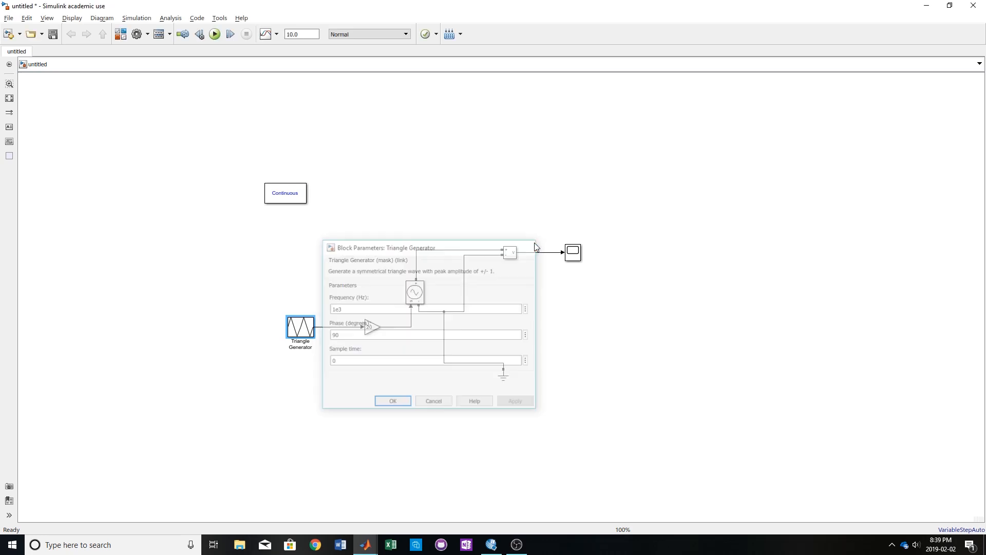
pyautogui.doubleClick(313, 35)
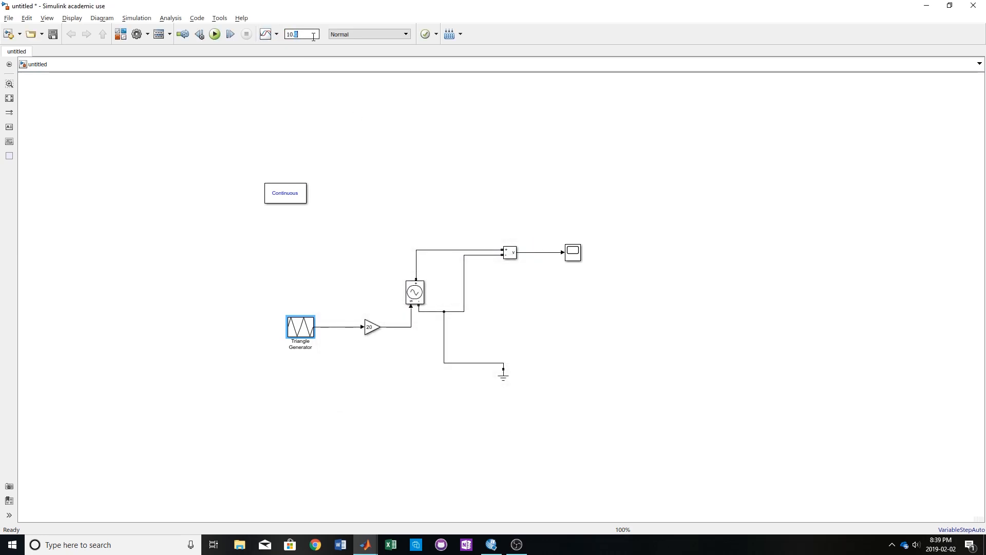
pyautogui.doubleClick(293, 32)
pyautogui.click(304, 33)
# Run the simulation and open the Scope to display the voltage waveform
pyautogui.click(216, 35)
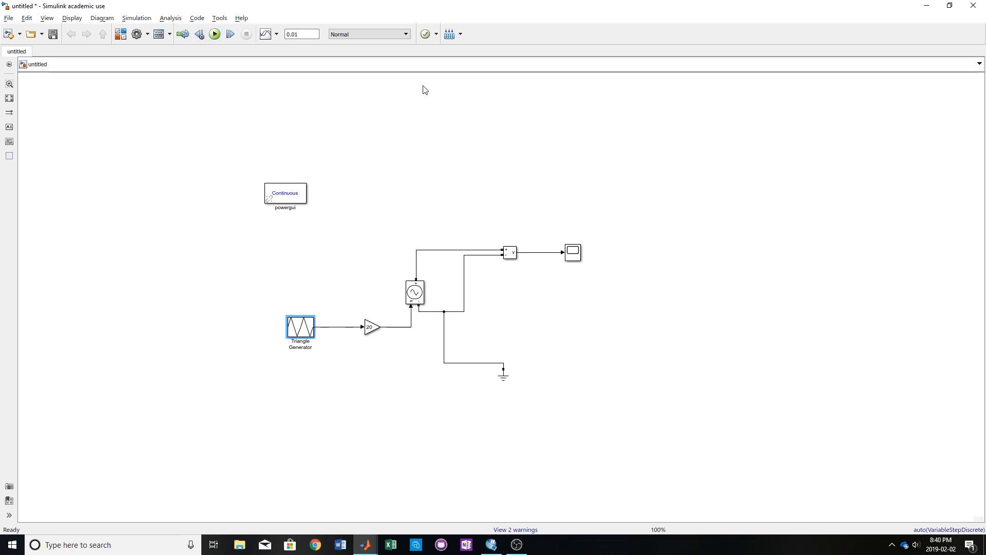
pyautogui.doubleClick(576, 256)
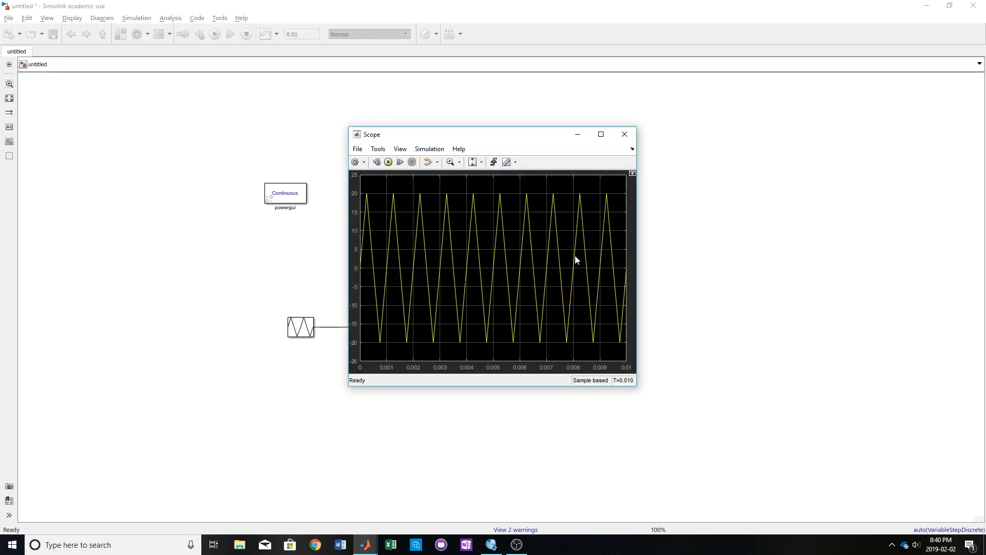